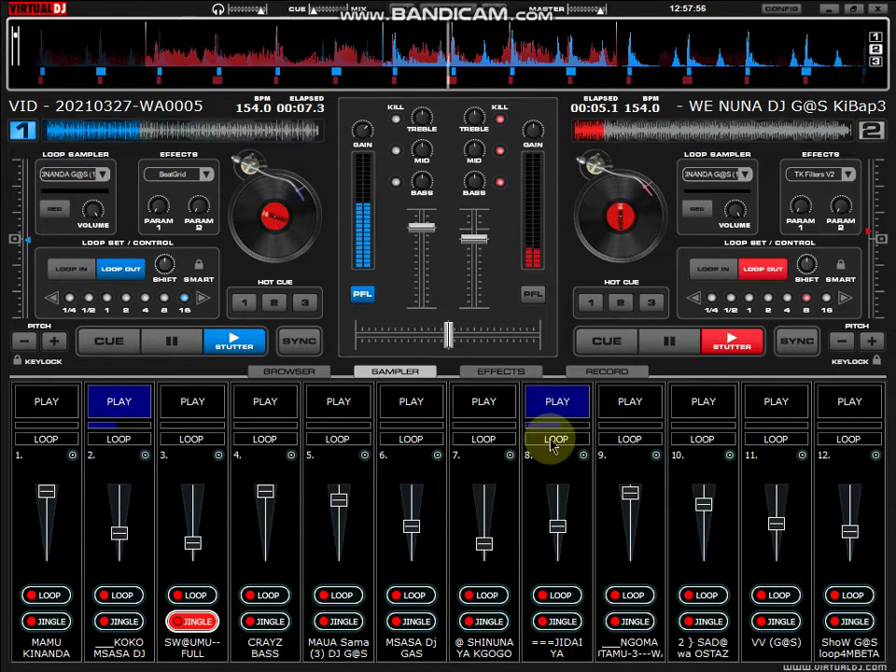
Swap the playing sample 2 for sample 7 and raise sample 8's volume slightly
{"action": "left_click", "coordinate": [102, 407]}
{"action": "left_click_drag", "start_coordinate": [558, 527], "coordinate": [558, 519]}
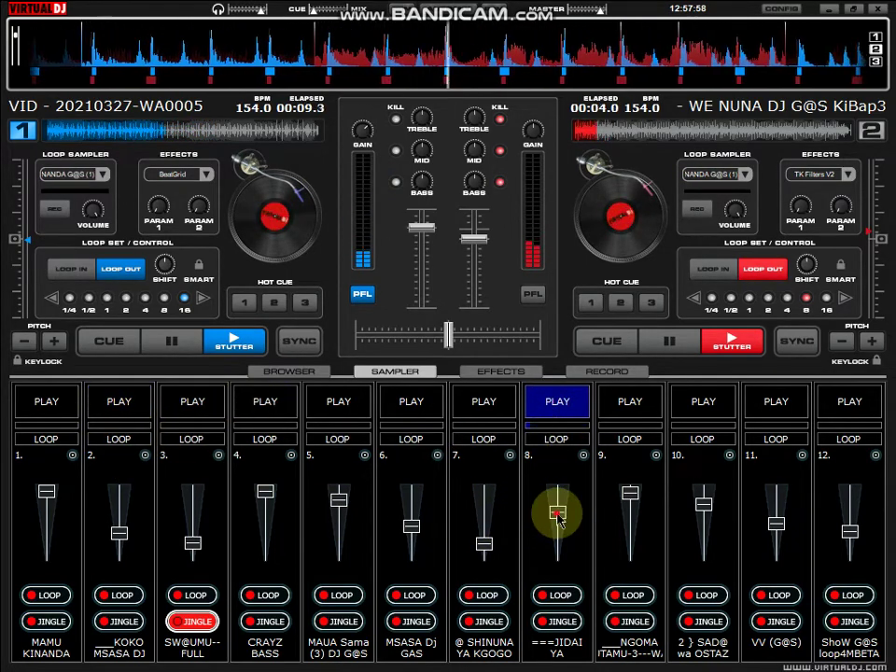
{"action": "left_click", "coordinate": [500, 414]}
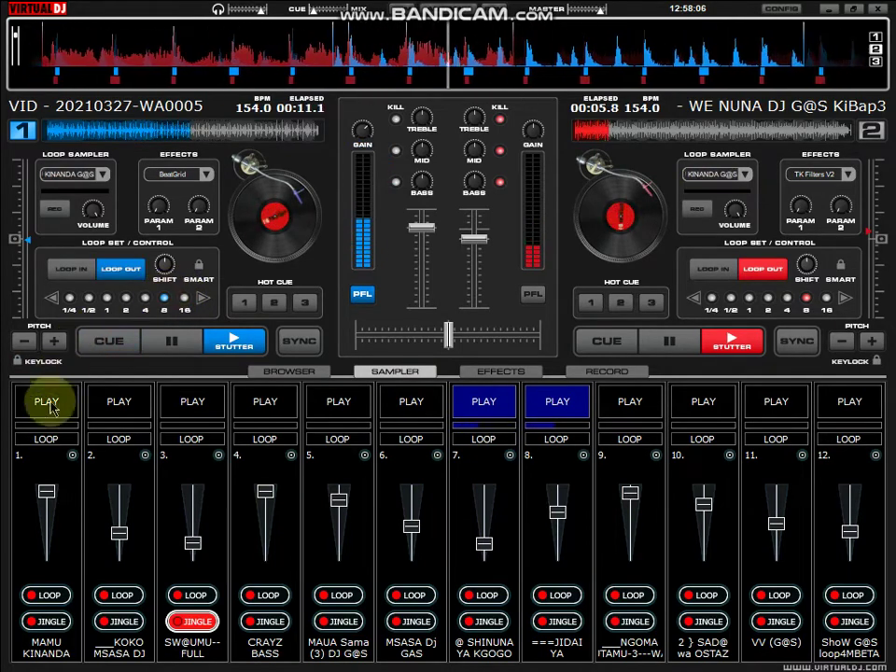
Lower the volume of the MAMU KINANDA sample in slot 1 to roughly a third and play it briefly
{"action": "left_click_drag", "start_coordinate": [45, 491], "coordinate": [46, 537]}
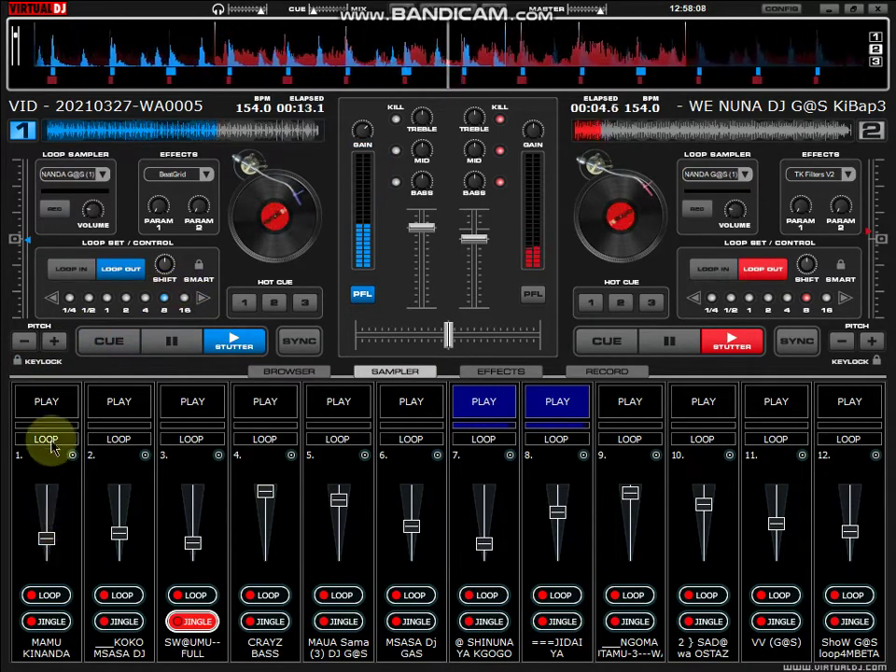
{"action": "left_click", "coordinate": [47, 405]}
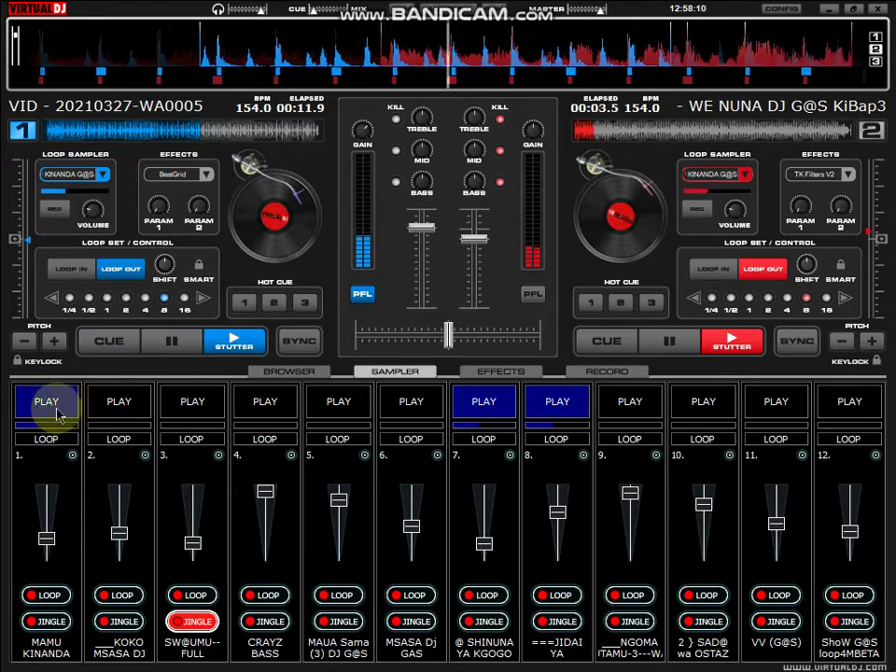
{"action": "left_click", "coordinate": [58, 414]}
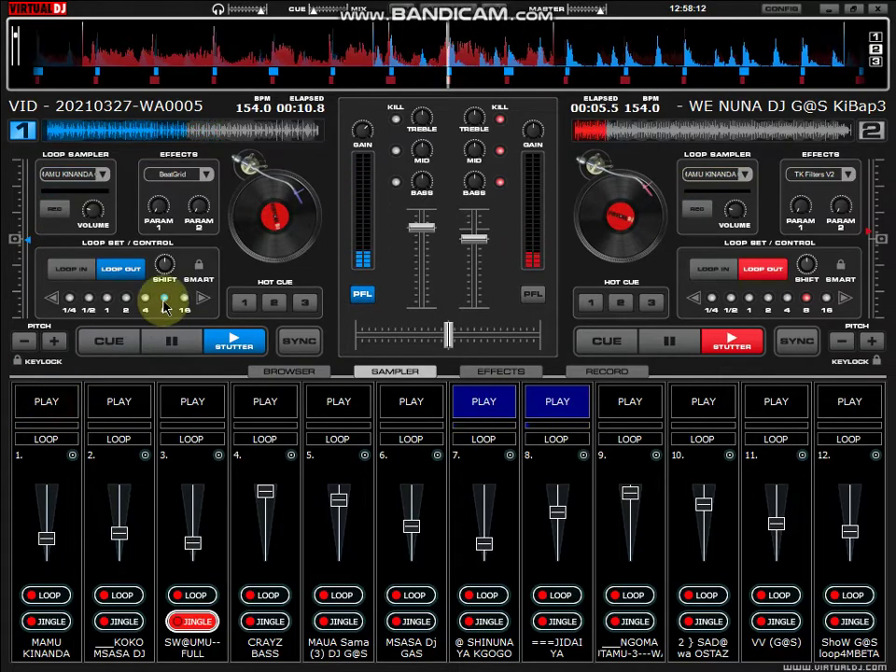
Set deck 1's loop length to 16 beats and start the CRAYZ BASS sample in slot 4
{"action": "left_click", "coordinate": [164, 299]}
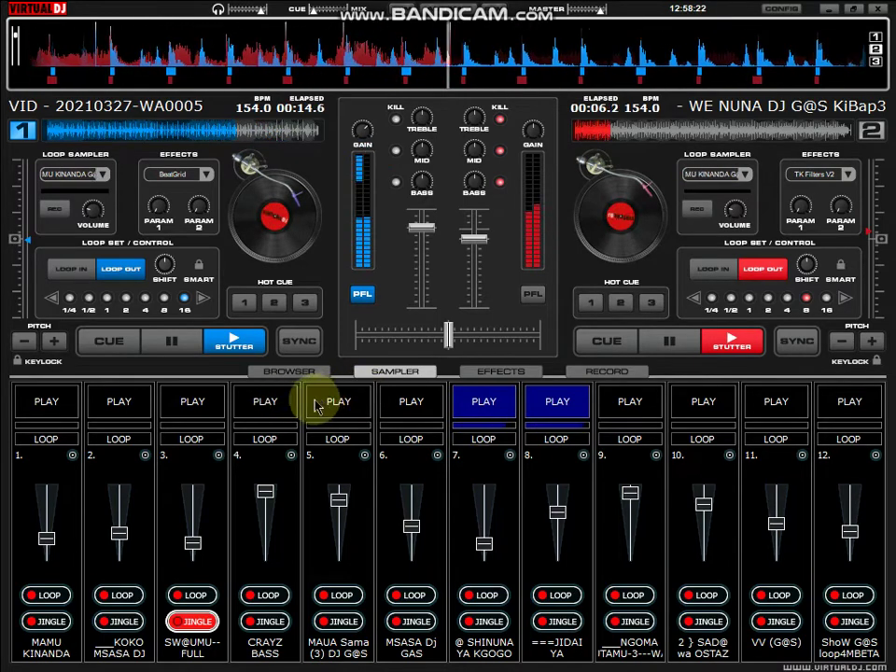
{"action": "left_click", "coordinate": [280, 403]}
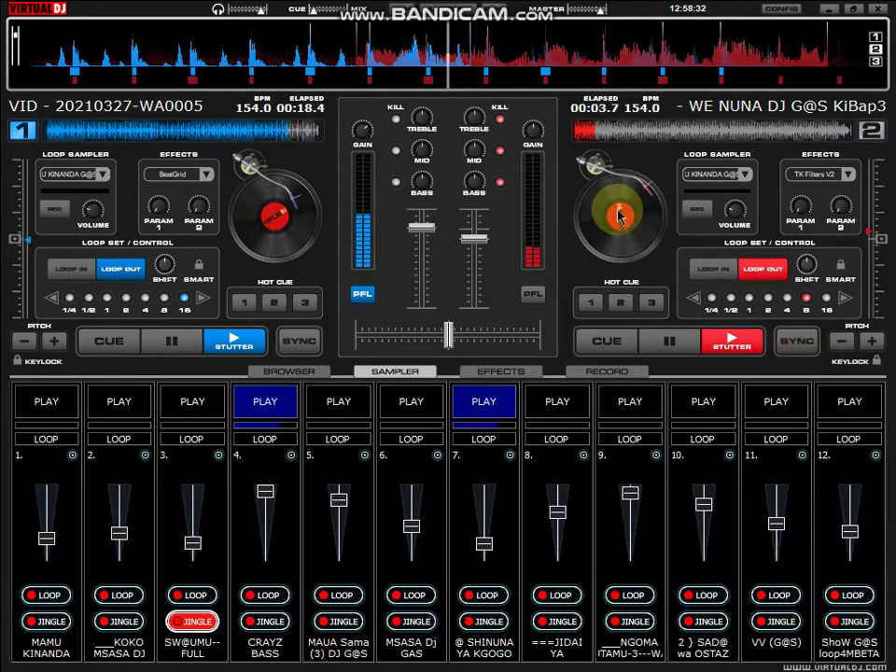
Kill deck 1's treble, mid and bass, and raise the volumes of samples 7 and 8 slightly
{"action": "left_click", "coordinate": [397, 182]}
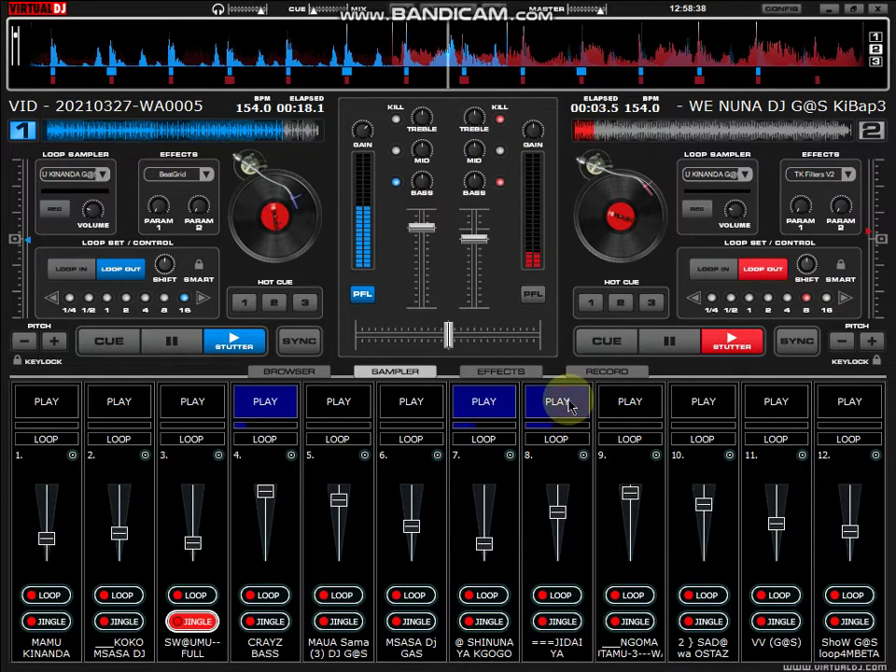
{"action": "left_click_drag", "start_coordinate": [557, 512], "coordinate": [557, 525]}
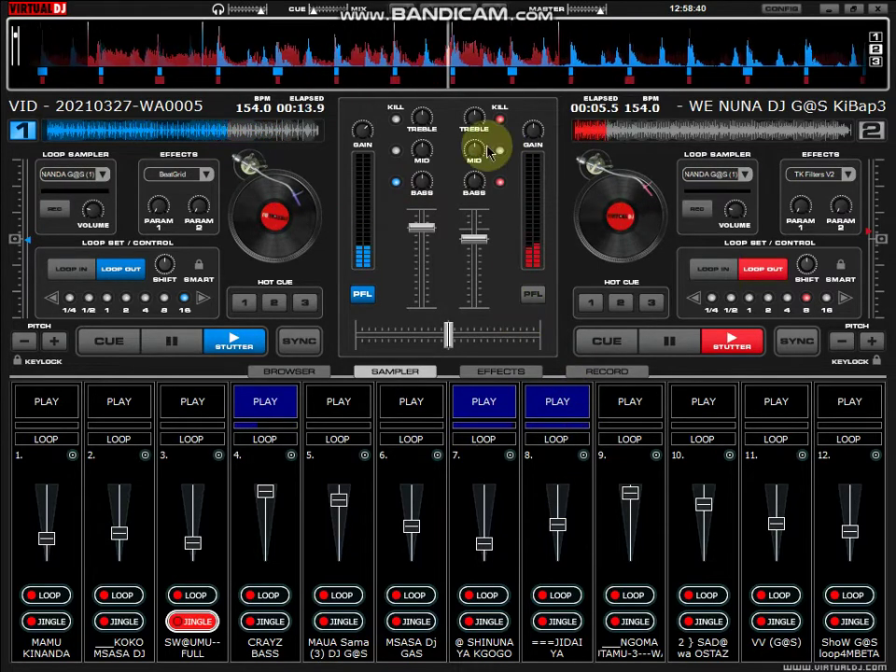
{"action": "left_click", "coordinate": [397, 120]}
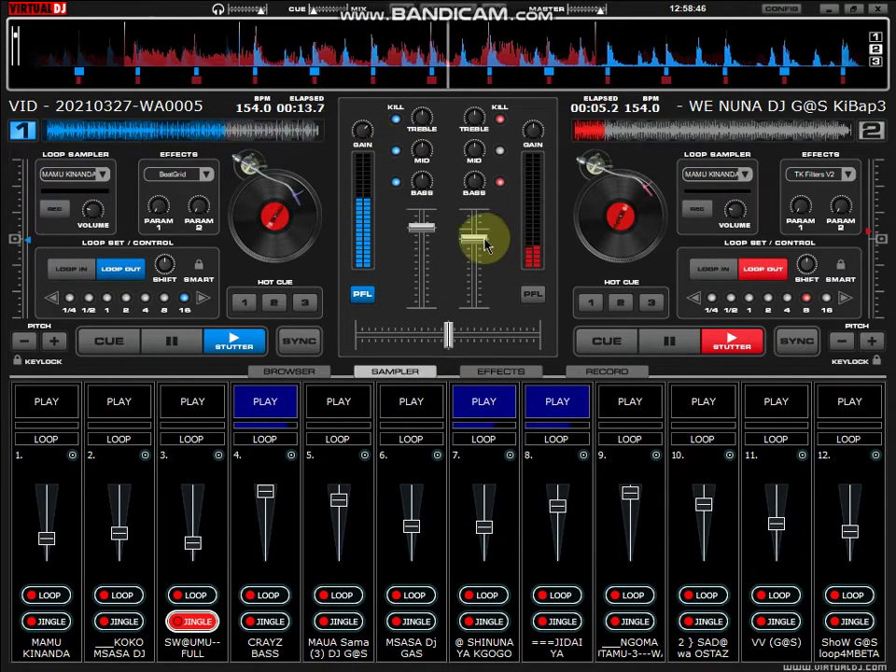
Replace the playing CRAYZ BASS sample with sample 5 and lower sample 5's volume slightly
{"action": "left_click", "coordinate": [332, 411]}
{"action": "left_click", "coordinate": [273, 406]}
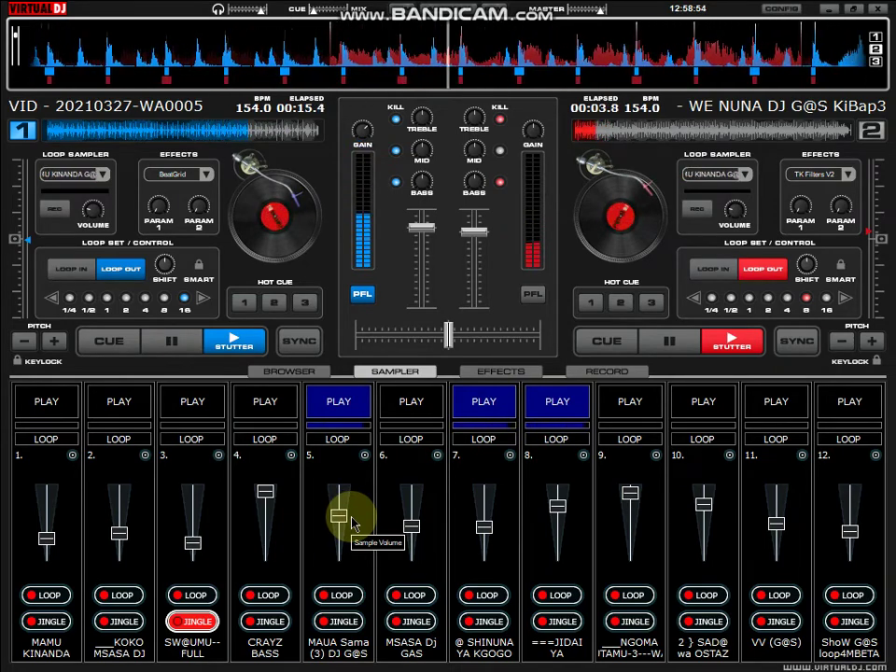
Replace the playing sample 5 with sample 2 and raise sample 2's volume
{"action": "left_click", "coordinate": [122, 404]}
{"action": "left_click", "coordinate": [332, 399]}
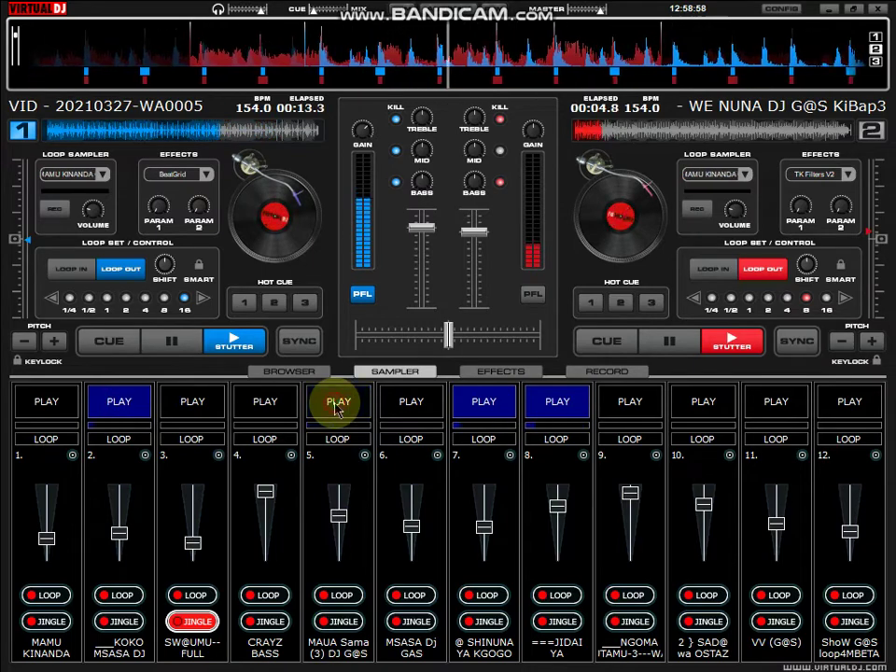
{"action": "left_click_drag", "start_coordinate": [119, 533], "coordinate": [120, 517]}
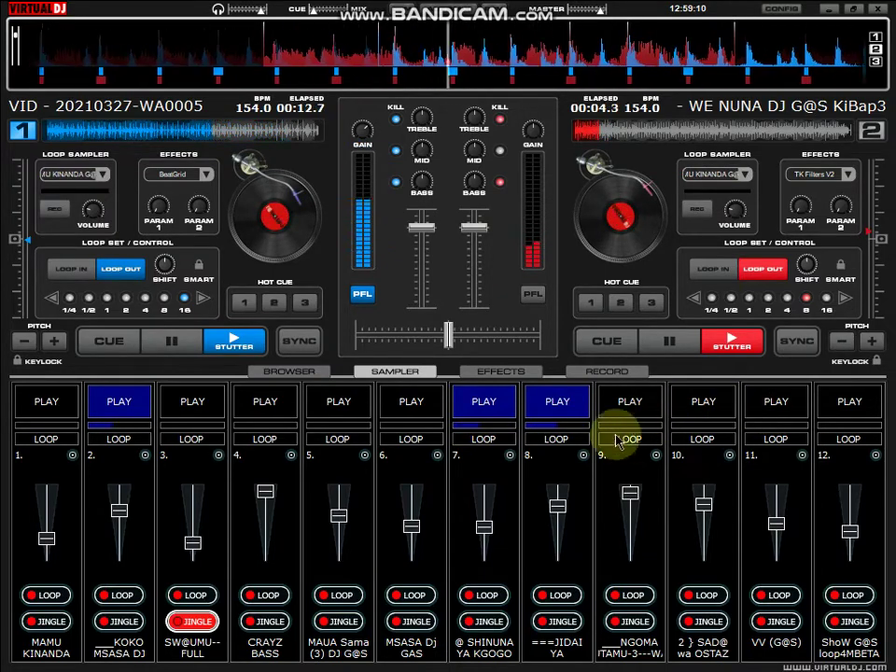
Lower sample 9's volume, and play sample 5 briefly before switching to the CRAYZ BASS sample in slot 4
{"action": "left_click_drag", "start_coordinate": [630, 492], "coordinate": [628, 538]}
{"action": "left_click", "coordinate": [319, 405]}
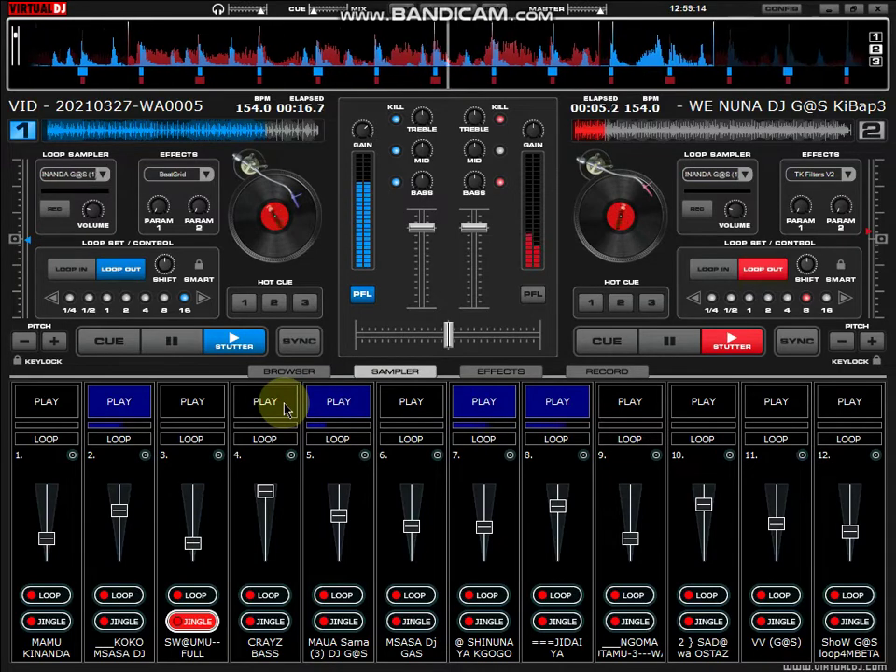
{"action": "left_click", "coordinate": [320, 396]}
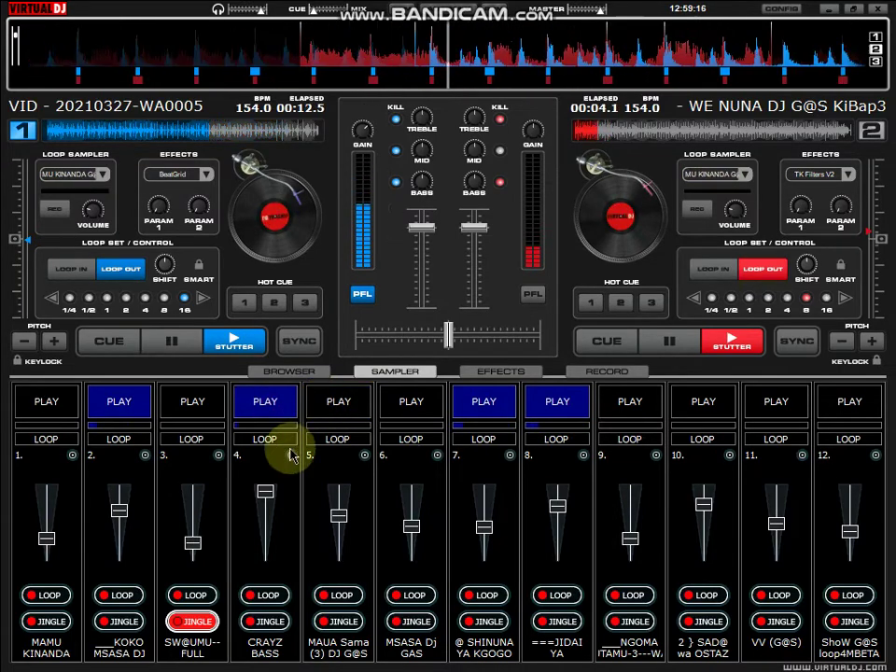
Load the "NAMPA (1) sasa bass" sample from the BASS DSM NA DJ G@S folder into sampler slot 1
{"action": "left_click", "coordinate": [72, 456]}
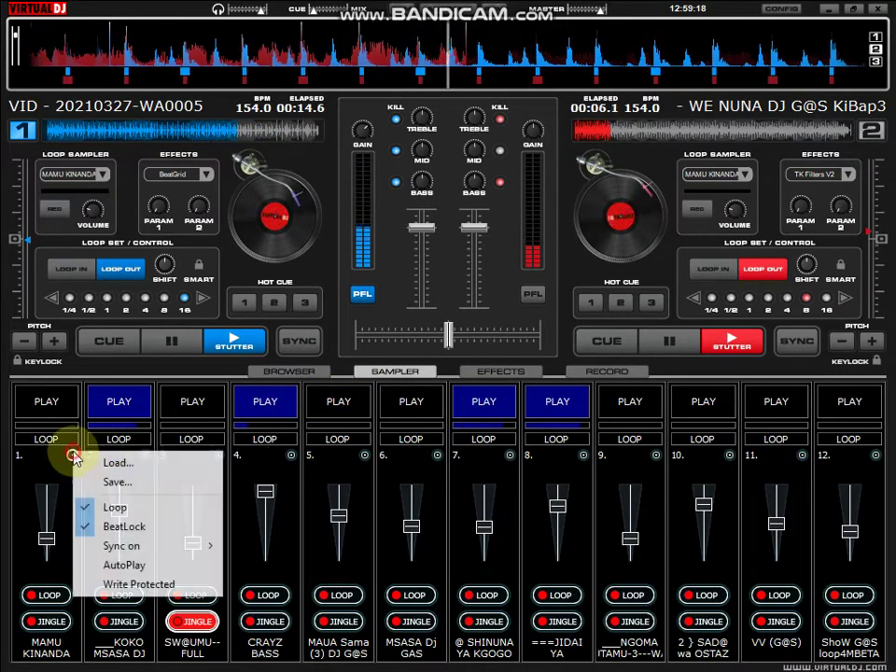
{"action": "left_click", "coordinate": [89, 462]}
{"action": "left_click", "coordinate": [344, 180]}
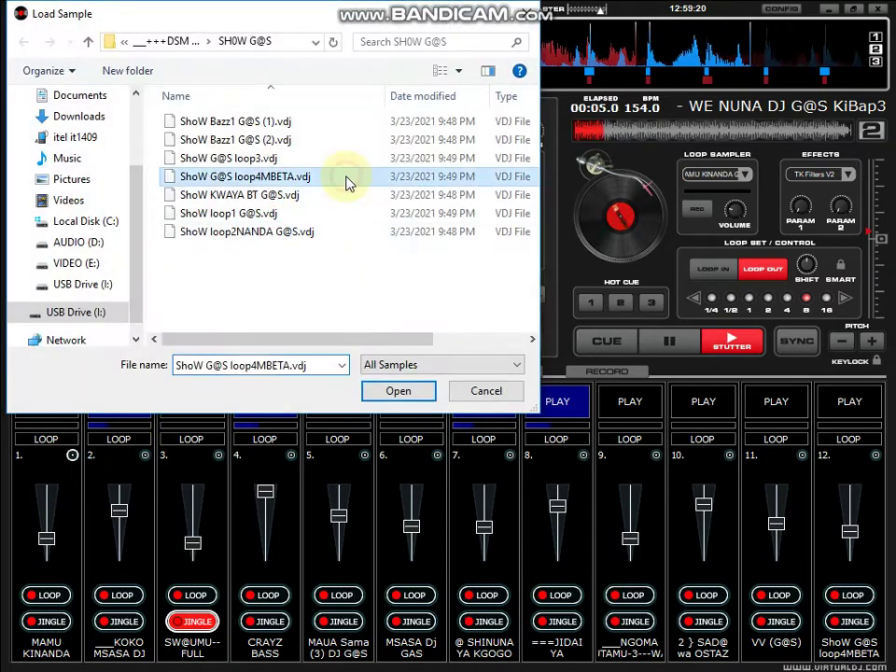
{"action": "key", "text": "BackSpace"}
{"action": "scroll", "coordinate": [346, 180], "scroll_direction": "down", "scroll_amount": 1}
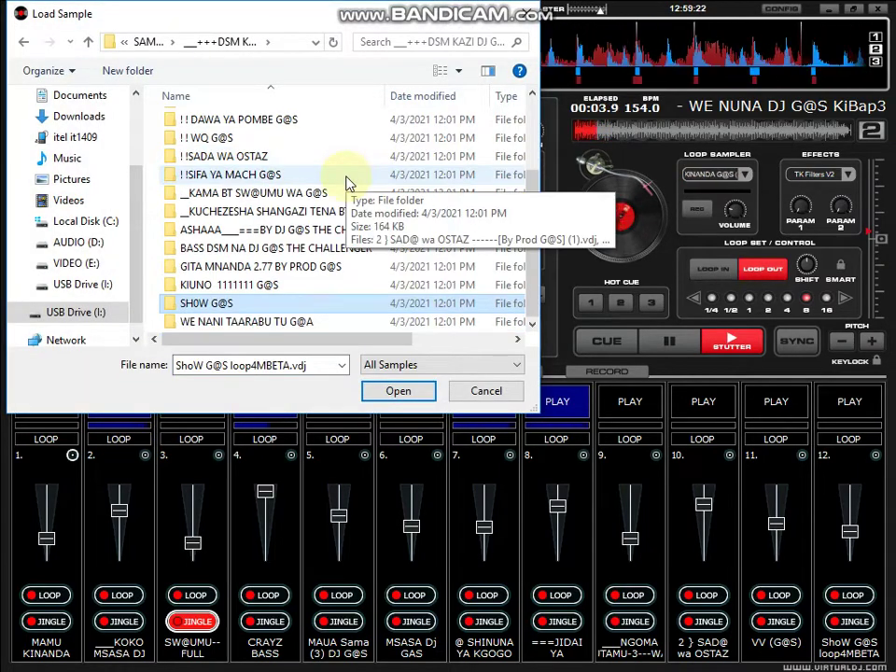
{"action": "double_click", "coordinate": [332, 248]}
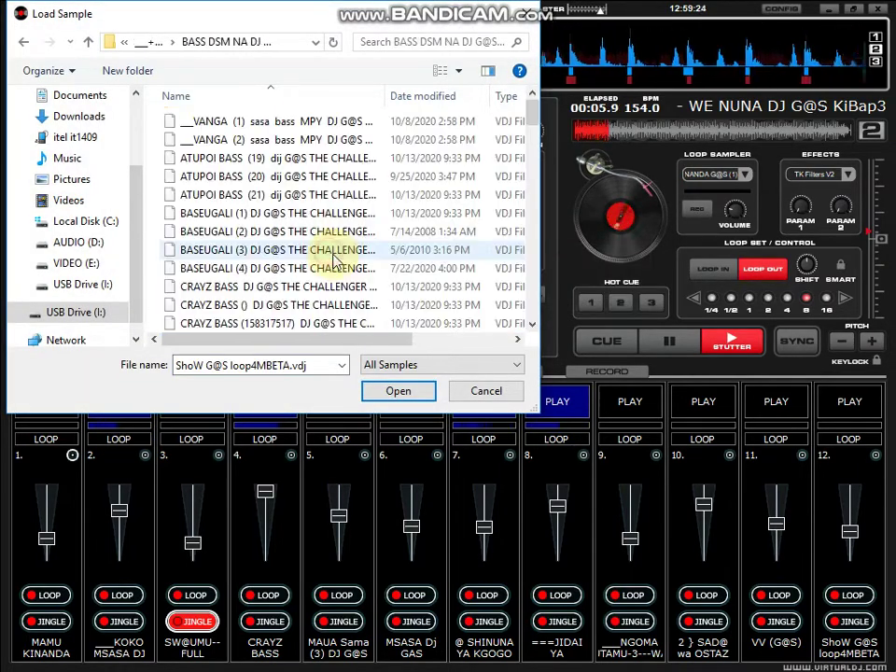
{"action": "scroll", "coordinate": [333, 262], "scroll_direction": "down", "scroll_amount": 5}
{"action": "scroll", "coordinate": [333, 262], "scroll_direction": "down", "scroll_amount": 6}
{"action": "left_click", "coordinate": [332, 249]}
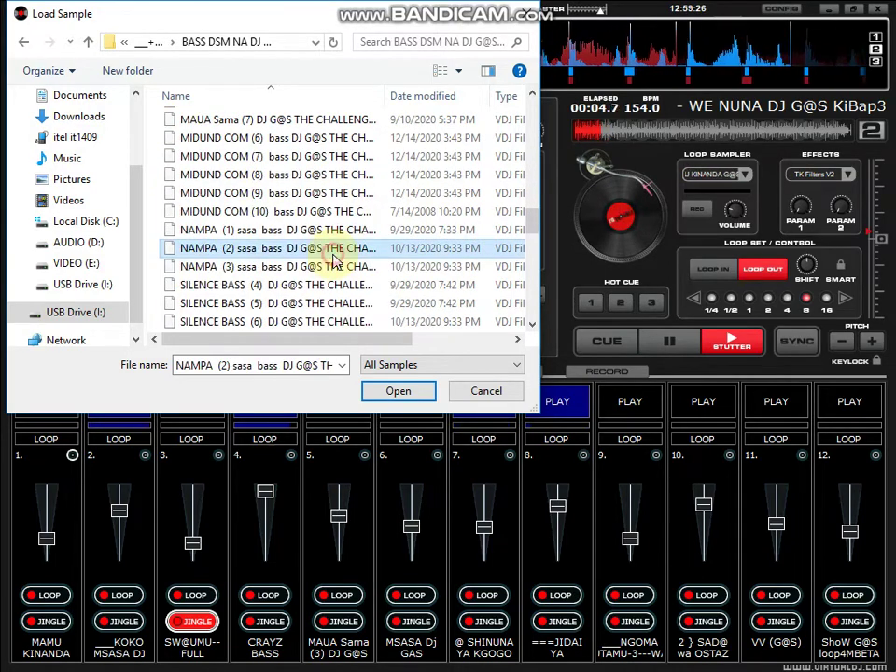
{"action": "double_click", "coordinate": [322, 229]}
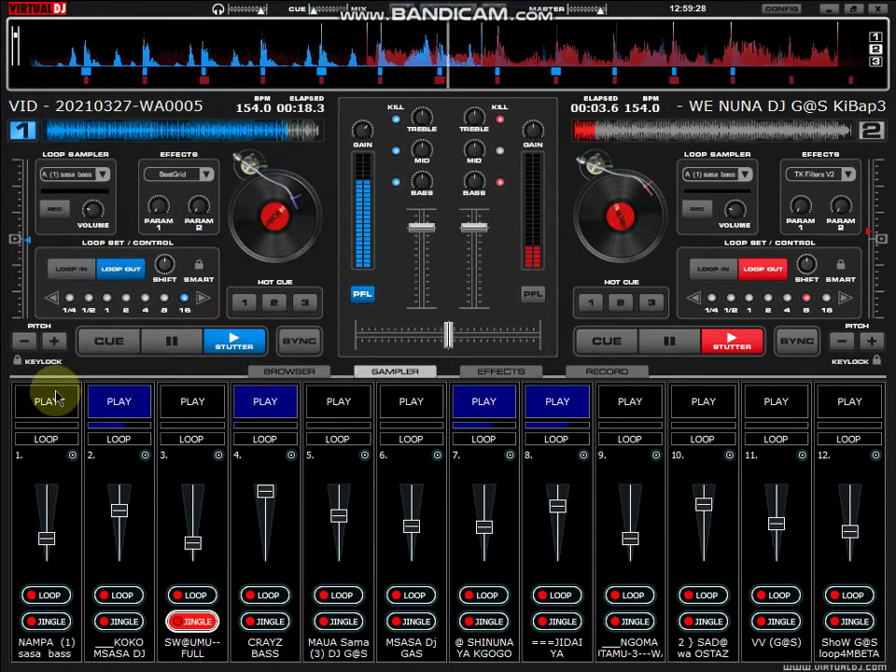
Play the NAMPA (1) bass in slot 1 instead of CRAYZ BASS and raise its volume to near maximum
{"action": "left_click", "coordinate": [44, 399]}
{"action": "left_click", "coordinate": [263, 407]}
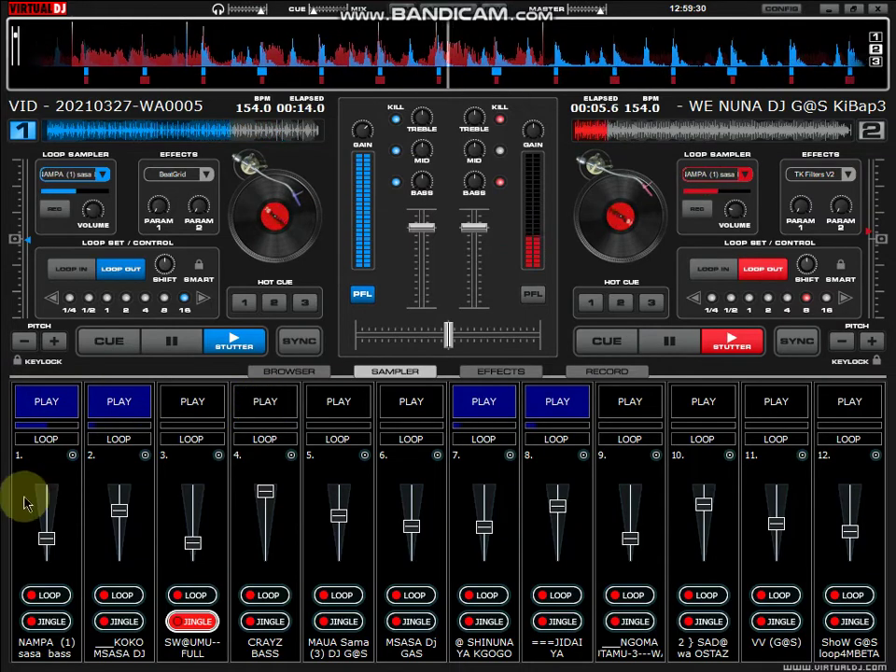
{"action": "left_click_drag", "start_coordinate": [45, 538], "coordinate": [42, 502]}
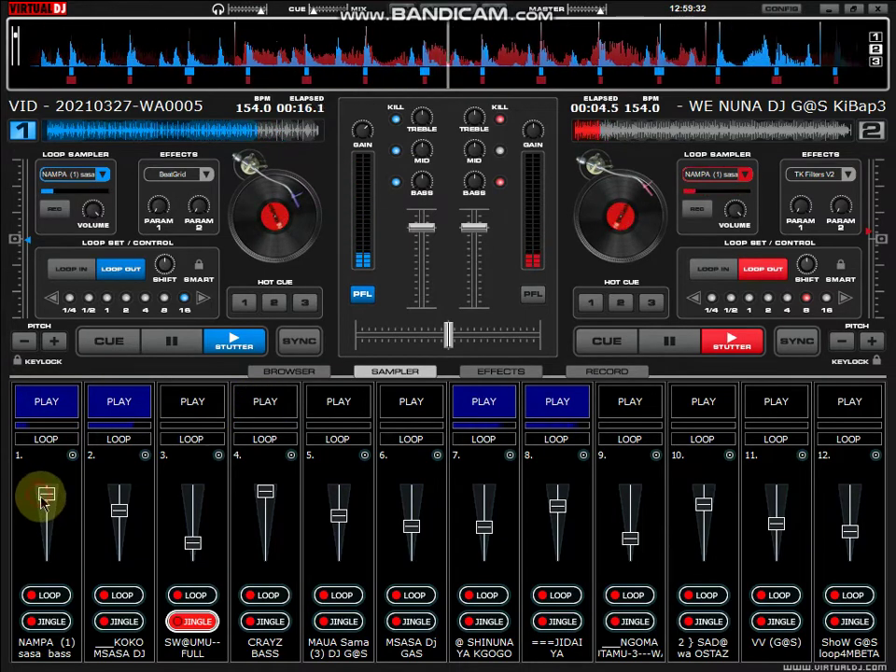
Bring in the SW@UMU FULL sample in slot 3 at a higher volume and stop slot 1
{"action": "left_click", "coordinate": [194, 403]}
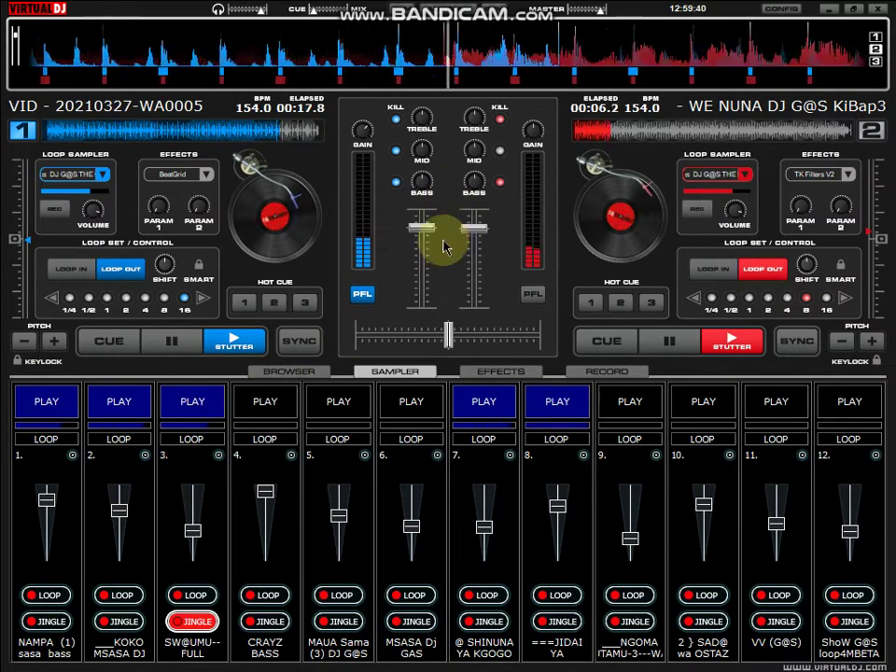
{"action": "left_click", "coordinate": [39, 403]}
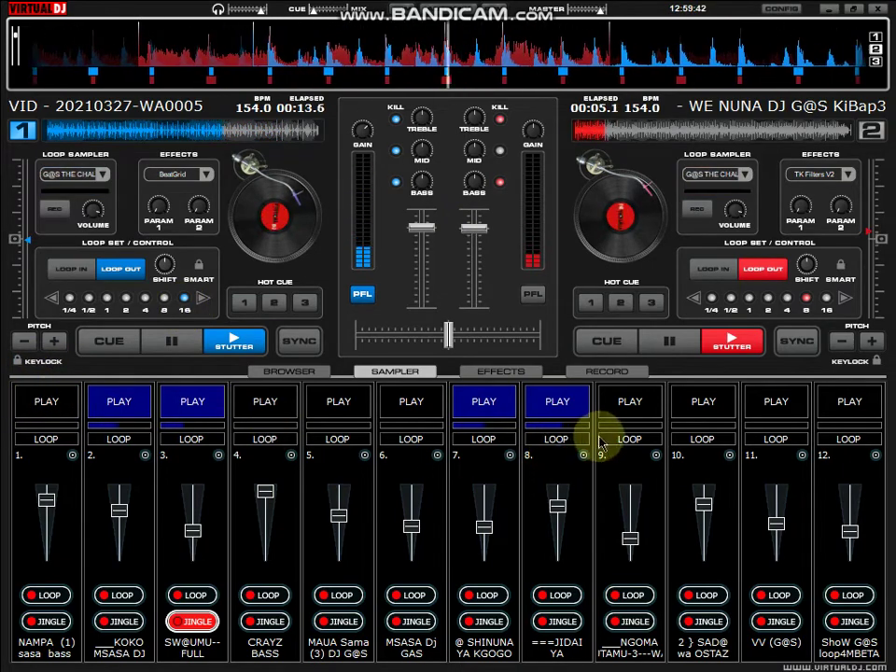
{"action": "left_click_drag", "start_coordinate": [192, 528], "coordinate": [191, 518]}
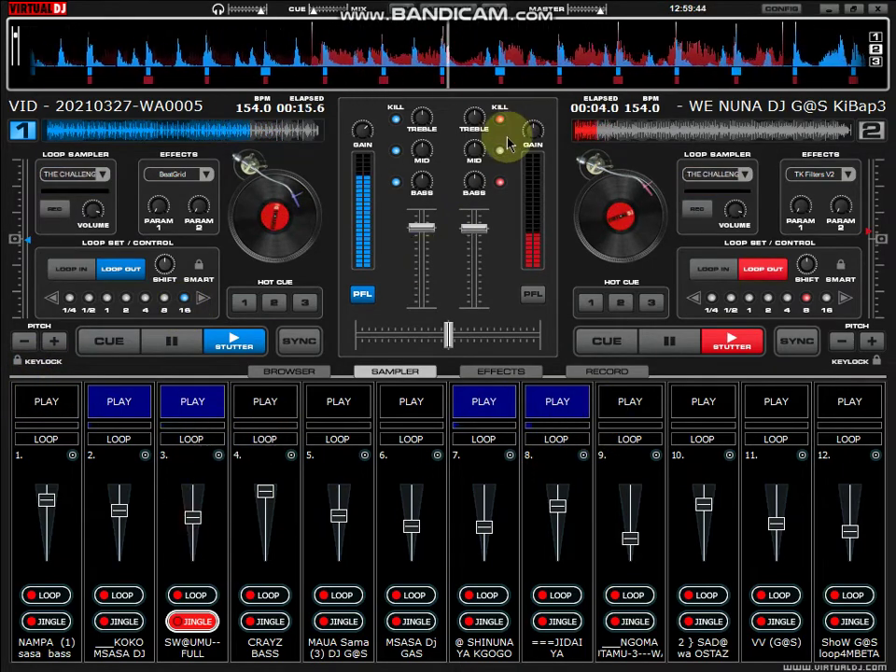
Play sample 9 briefly at a raised volume and restart the NAMPA (1) bass in slot 1
{"action": "left_click", "coordinate": [627, 403]}
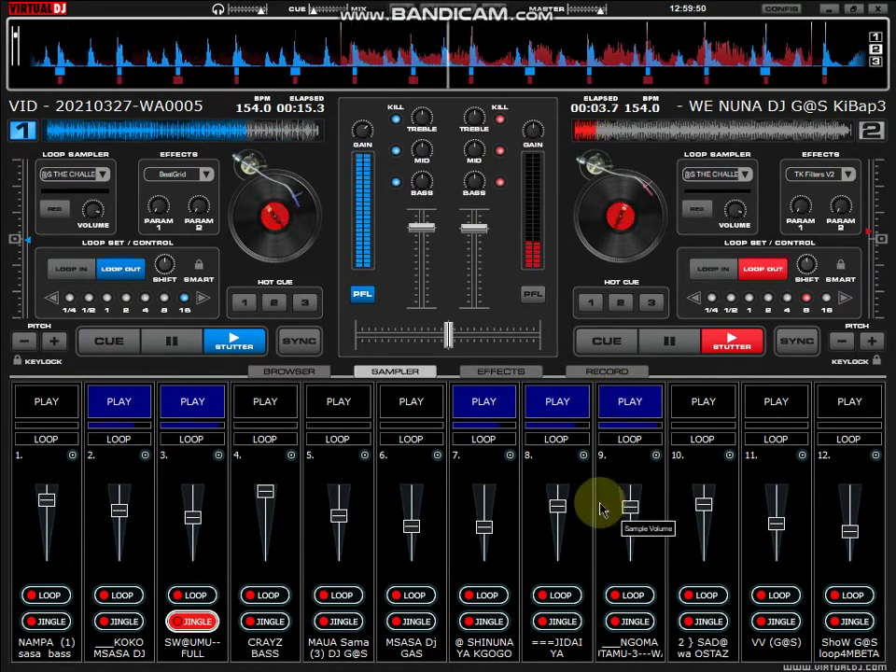
{"action": "left_click", "coordinate": [62, 411]}
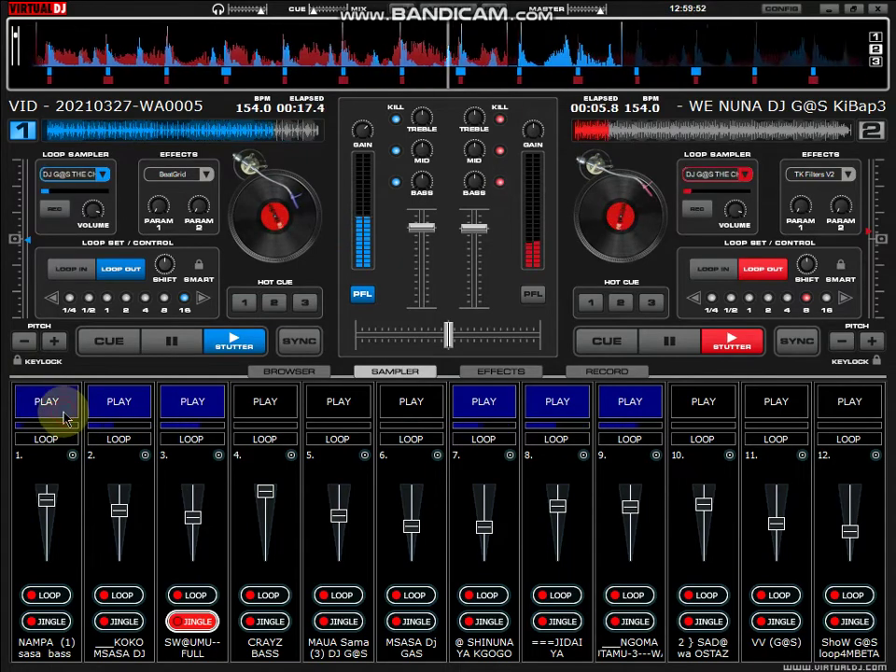
{"action": "left_click", "coordinate": [636, 401]}
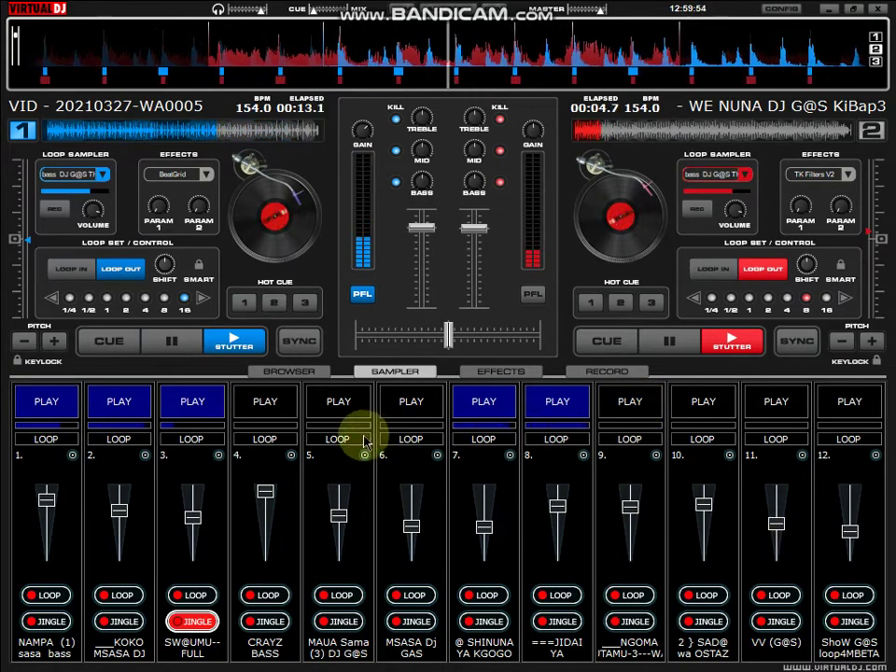
Switch the bass from the NAMPA (1) sample in slot 1 to CRAYZ BASS in slot 4
{"action": "left_click", "coordinate": [269, 398]}
{"action": "left_click", "coordinate": [46, 403]}
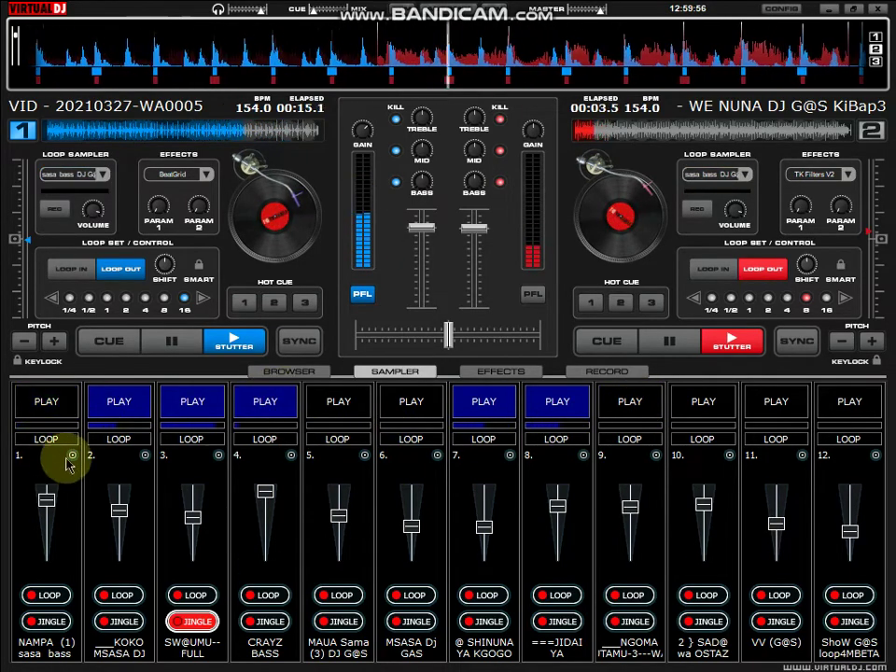
Load the "FAMILIA (7) bass 2098" sample into slot 1 and play it in place of CRAYZ BASS
{"action": "left_click", "coordinate": [72, 456]}
{"action": "left_click", "coordinate": [103, 464]}
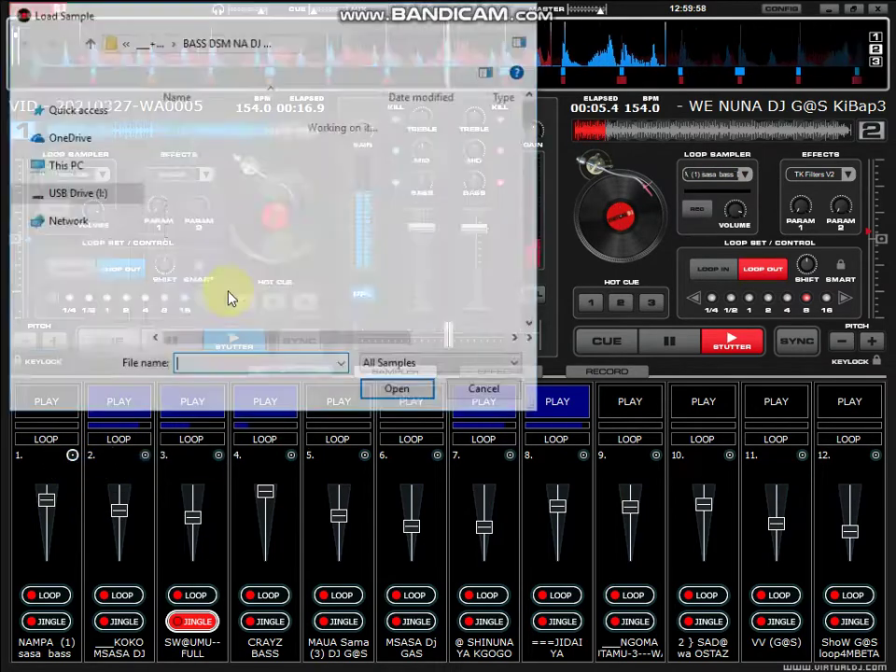
{"action": "scroll", "coordinate": [230, 297], "scroll_direction": "down", "scroll_amount": 5}
{"action": "scroll", "coordinate": [230, 297], "scroll_direction": "down", "scroll_amount": 4}
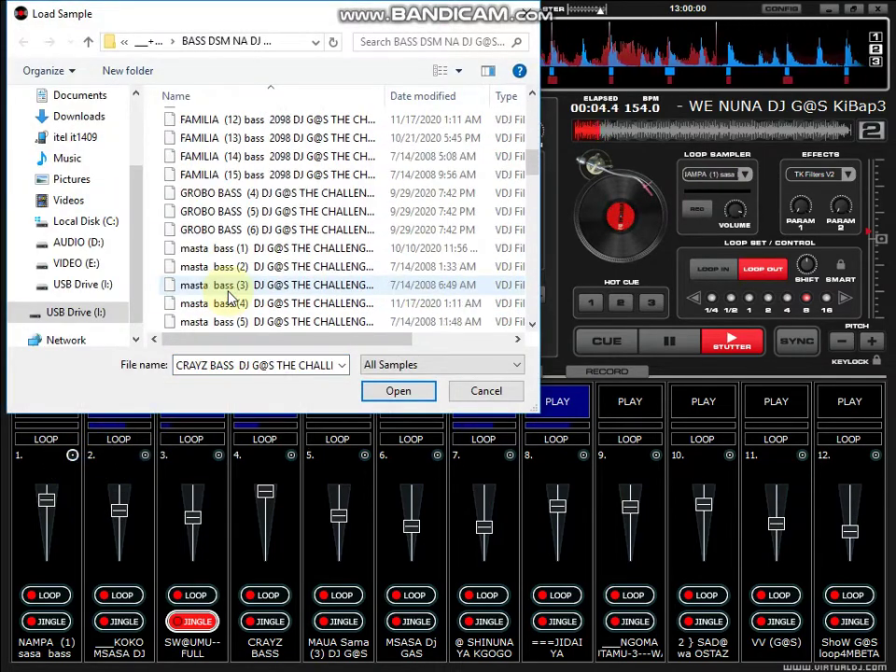
{"action": "scroll", "coordinate": [230, 297], "scroll_direction": "up", "scroll_amount": 4}
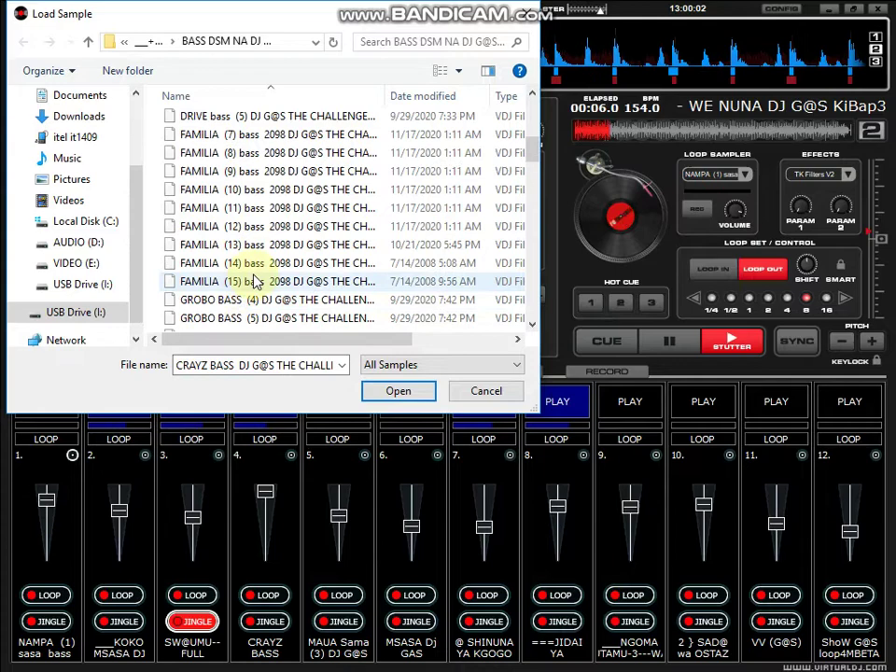
{"action": "double_click", "coordinate": [250, 135]}
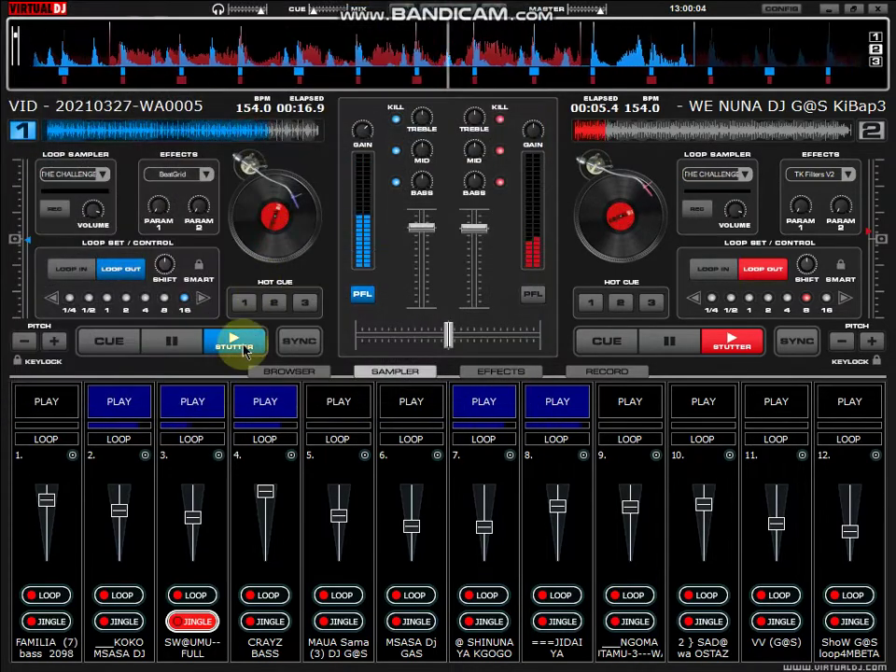
{"action": "left_click", "coordinate": [254, 401]}
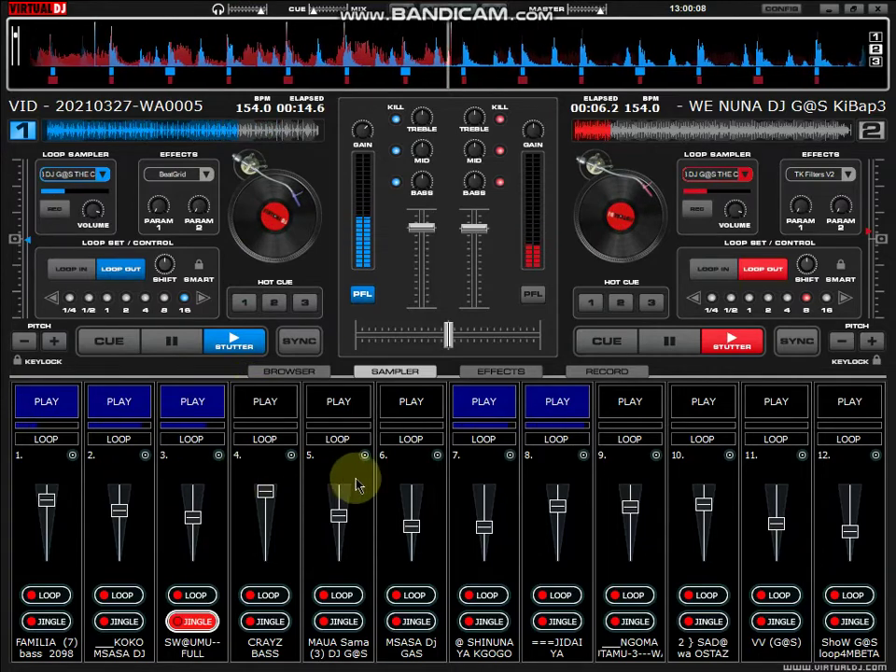
Bring in MSASA Dj GAS in slot 6 in place of SW@UMU FULL in slot 3, and raise the slot 1 bass volume
{"action": "left_click", "coordinate": [417, 418]}
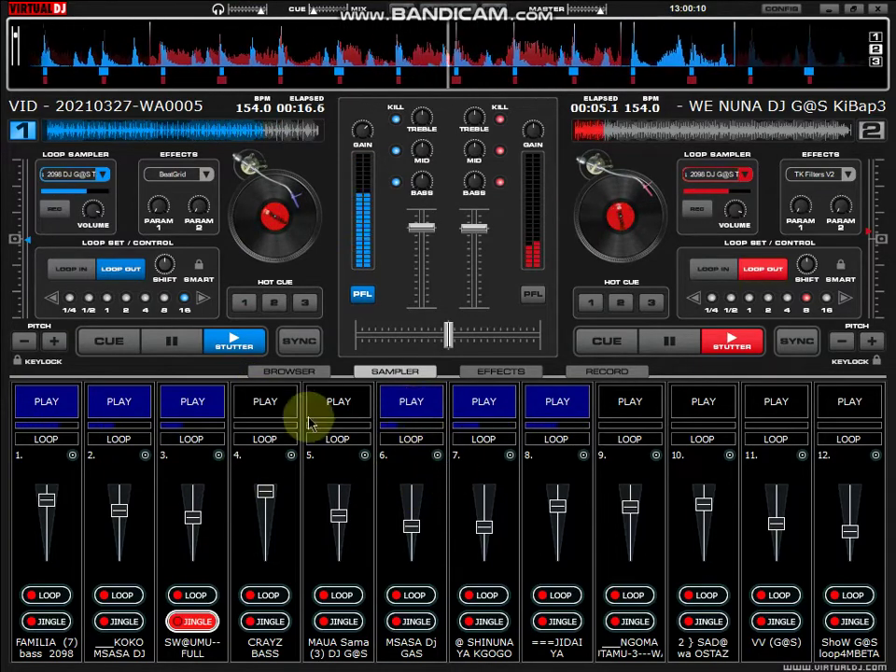
{"action": "left_click", "coordinate": [220, 415]}
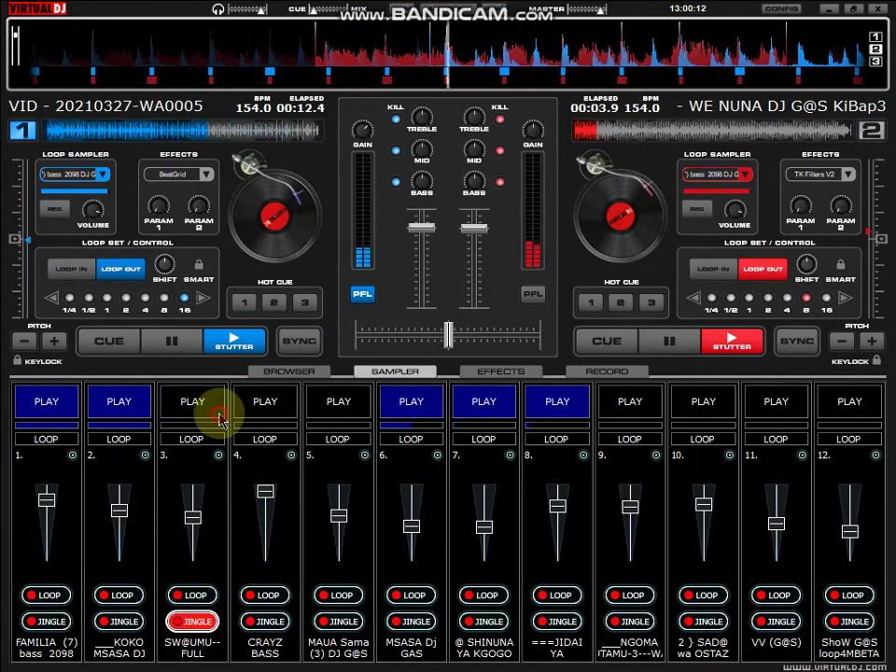
{"action": "left_click_drag", "start_coordinate": [46, 499], "coordinate": [46, 490]}
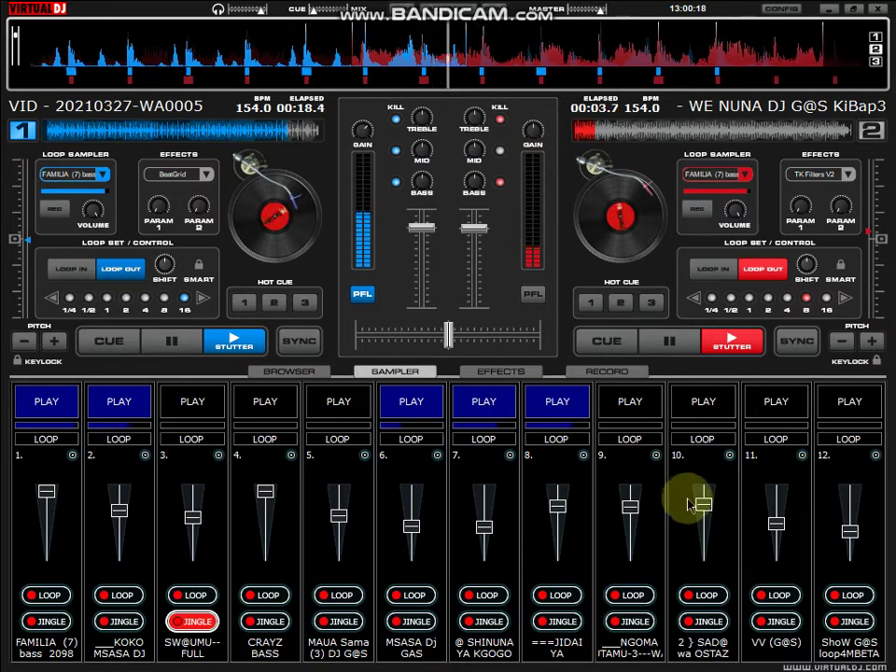
Try the SAD@ wa OSTAZ sample in slot 10 briefly at a lower volume
{"action": "left_click_drag", "start_coordinate": [704, 505], "coordinate": [706, 525]}
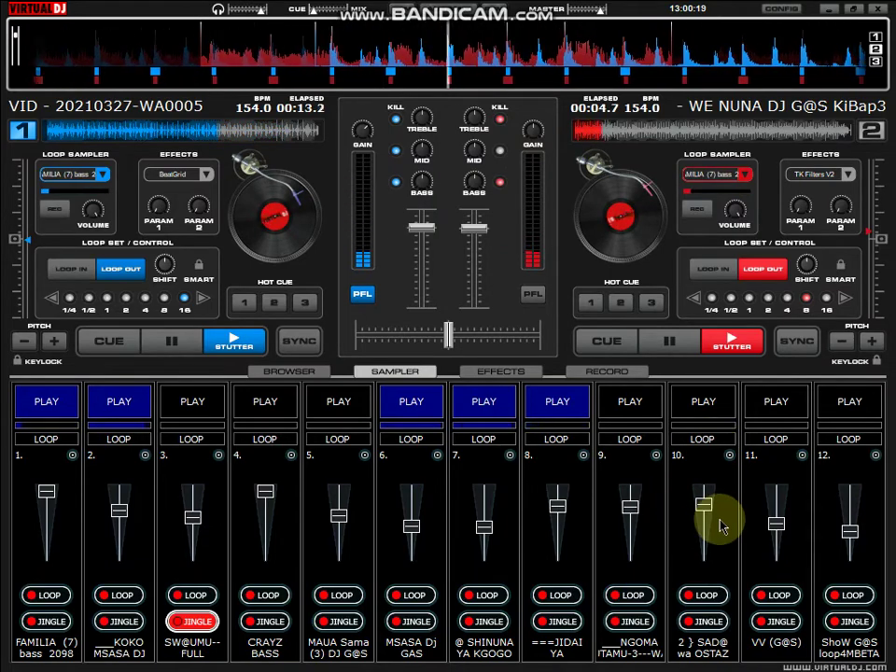
{"action": "left_click", "coordinate": [696, 411]}
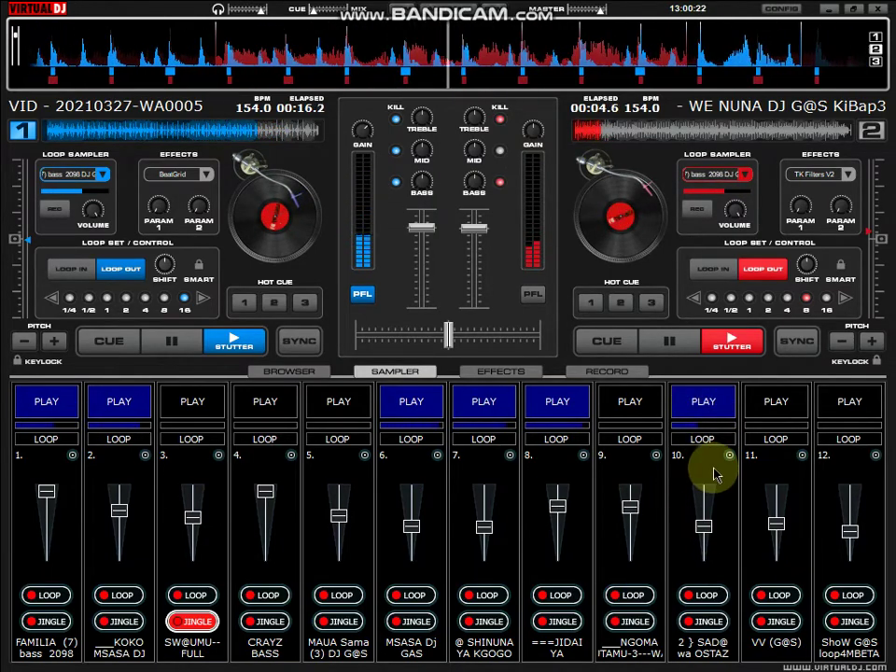
{"action": "left_click", "coordinate": [711, 402]}
Load the MAUA Sama (6) sample into slot 10
{"action": "left_click", "coordinate": [729, 454]}
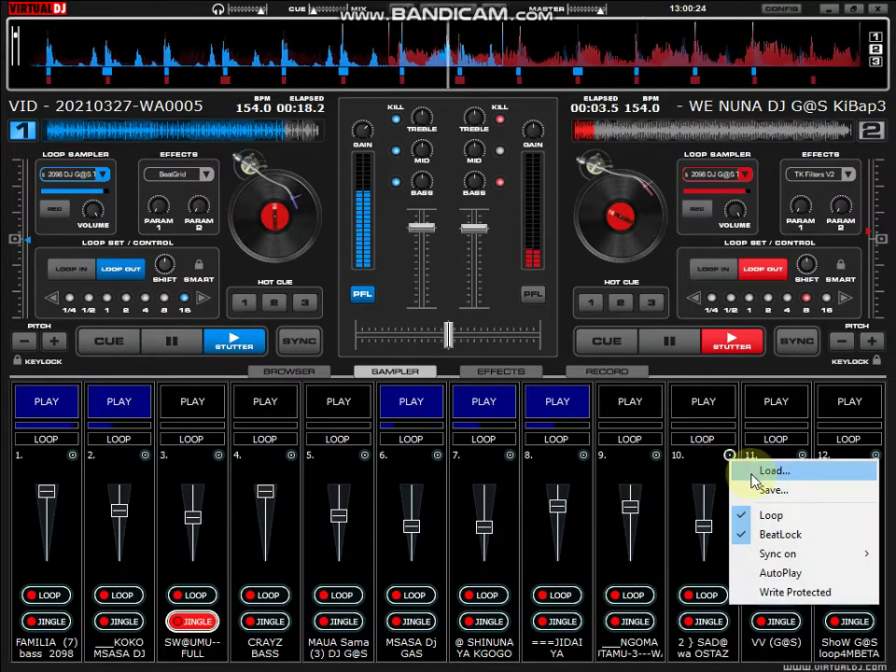
{"action": "left_click", "coordinate": [771, 468]}
{"action": "left_click", "coordinate": [367, 231]}
{"action": "scroll", "coordinate": [367, 231], "scroll_direction": "down", "scroll_amount": 4}
{"action": "left_click", "coordinate": [367, 231]}
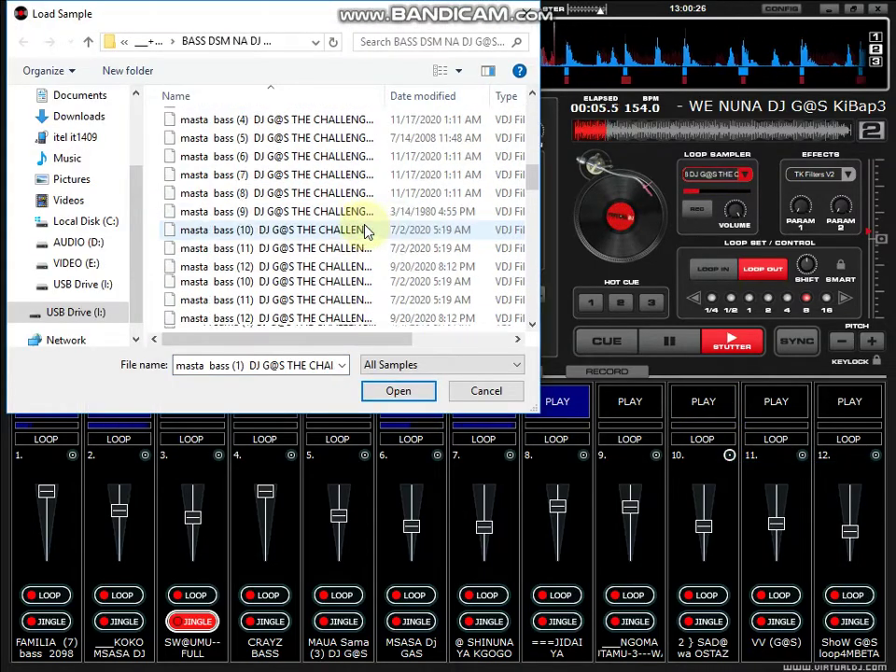
{"action": "scroll", "coordinate": [367, 231], "scroll_direction": "down", "scroll_amount": 5}
{"action": "scroll", "coordinate": [367, 232], "scroll_direction": "up", "scroll_amount": 3}
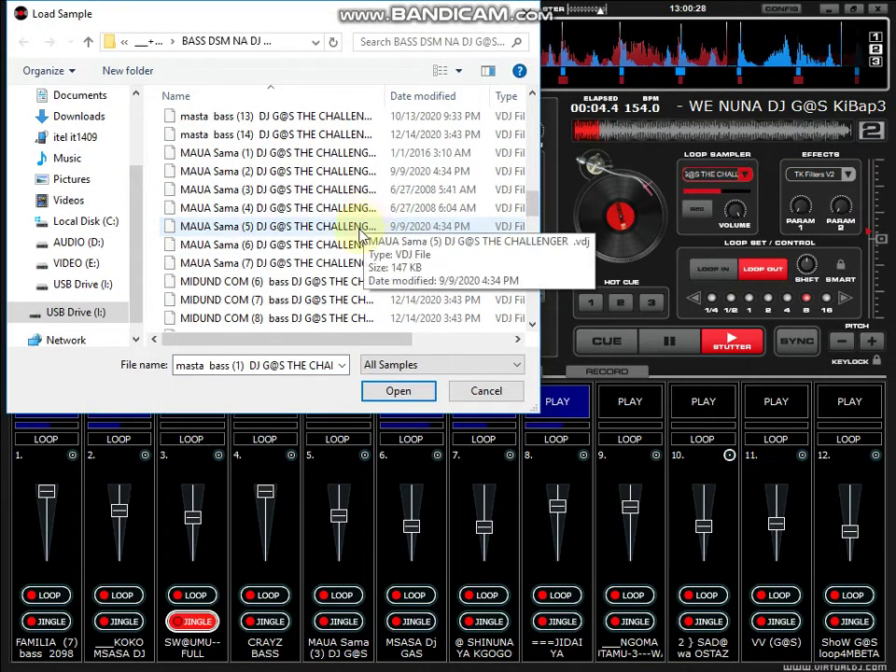
{"action": "double_click", "coordinate": [356, 244]}
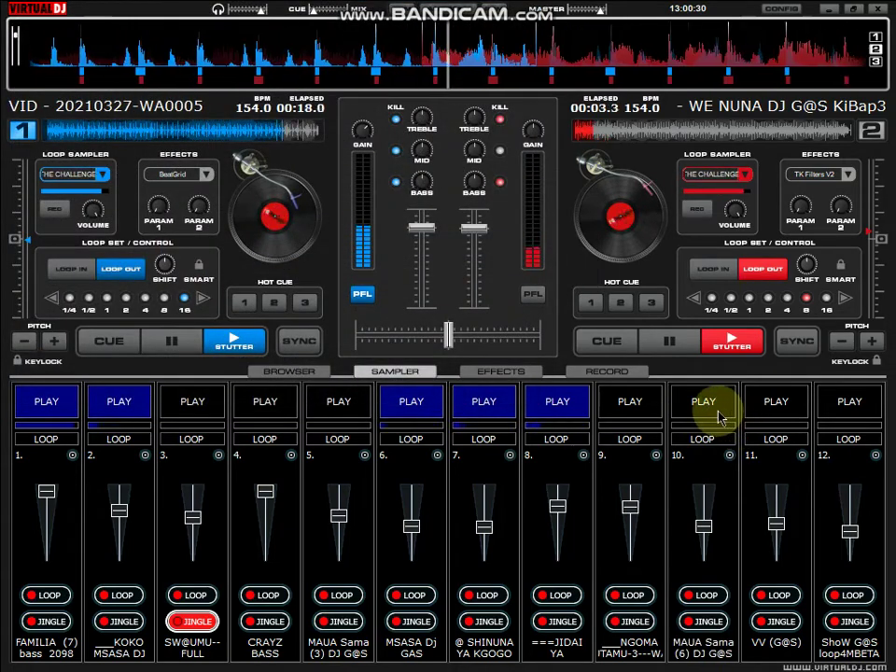
Play MAUA Sama (6) in slot 10 and VV (G@S) in slot 11 at raised volumes in place of the slot 1 bass
{"action": "left_click", "coordinate": [716, 410]}
{"action": "mouse_move", "coordinate": [705, 526]}
{"action": "left_mouse_down"}
{"action": "mouse_move", "coordinate": [714, 511]}
{"action": "mouse_move", "coordinate": [707, 516]}
{"action": "left_mouse_up"}
{"action": "left_click", "coordinate": [771, 401]}
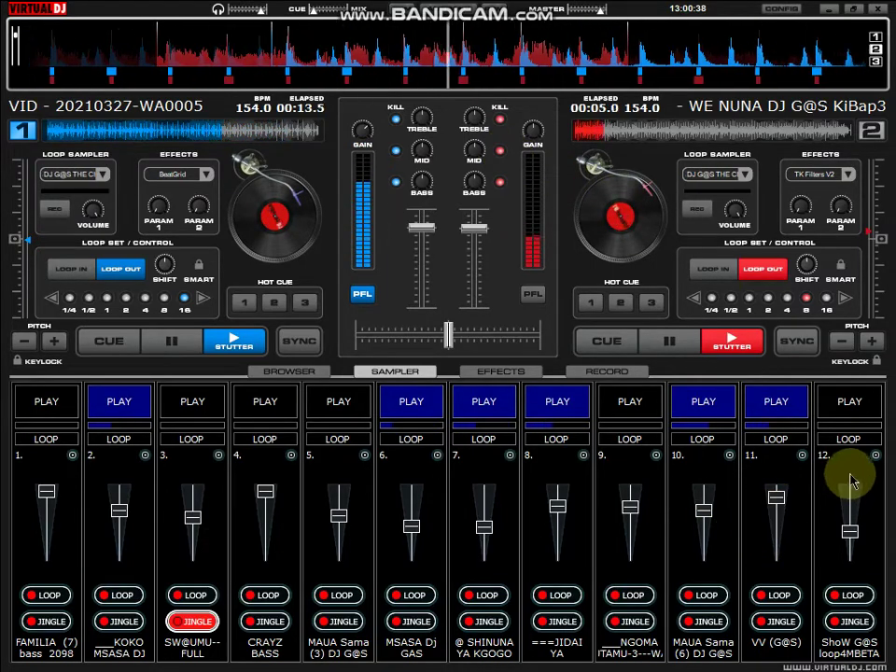
Load MAUA Sama (6) into slot 12 and play it at a raised volume in place of slot 10
{"action": "left_click", "coordinate": [871, 454]}
{"action": "left_click", "coordinate": [879, 471]}
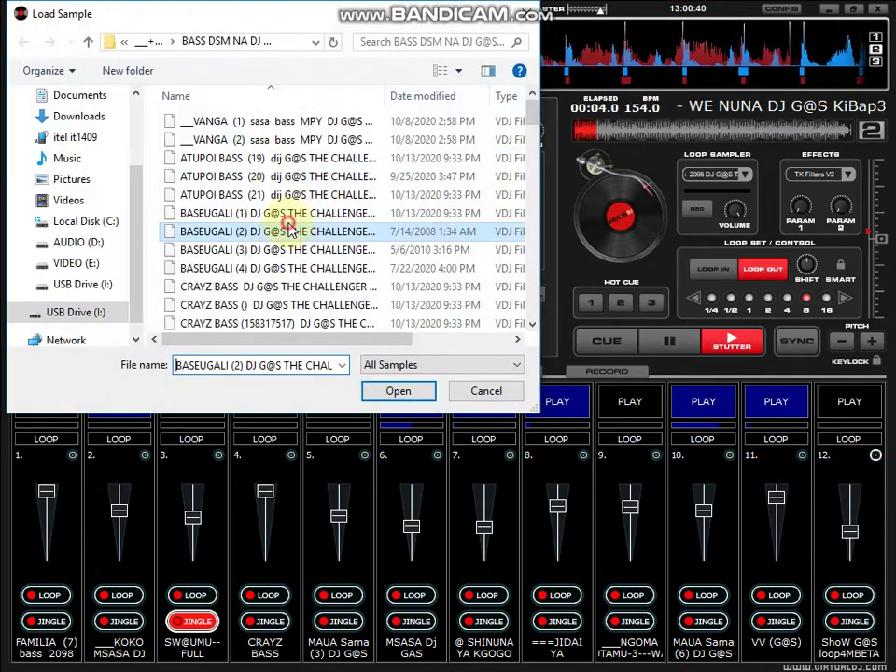
{"action": "scroll", "coordinate": [291, 226], "scroll_direction": "down", "scroll_amount": 1}
{"action": "key", "text": "m"}
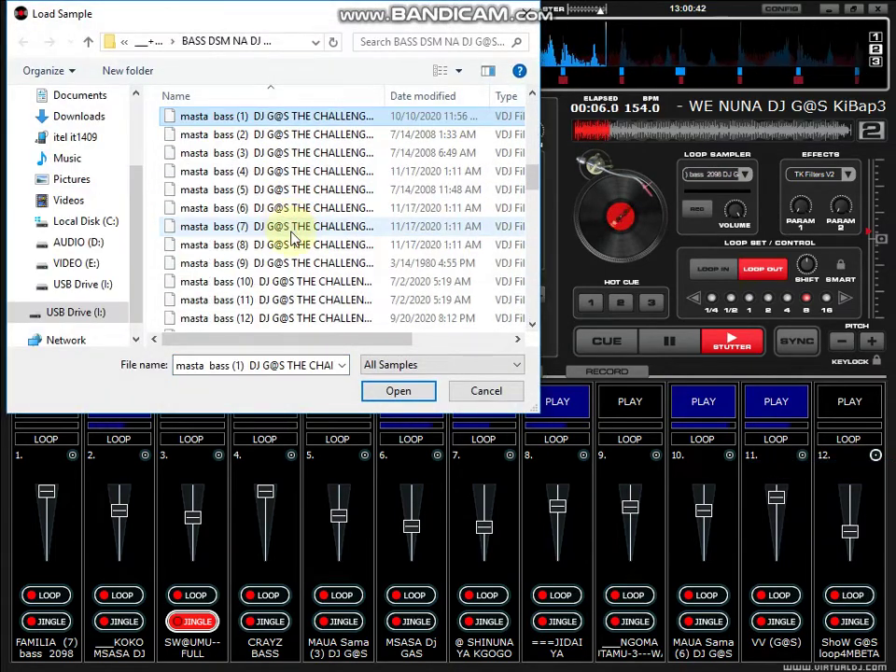
{"action": "scroll", "coordinate": [292, 238], "scroll_direction": "down", "scroll_amount": 5}
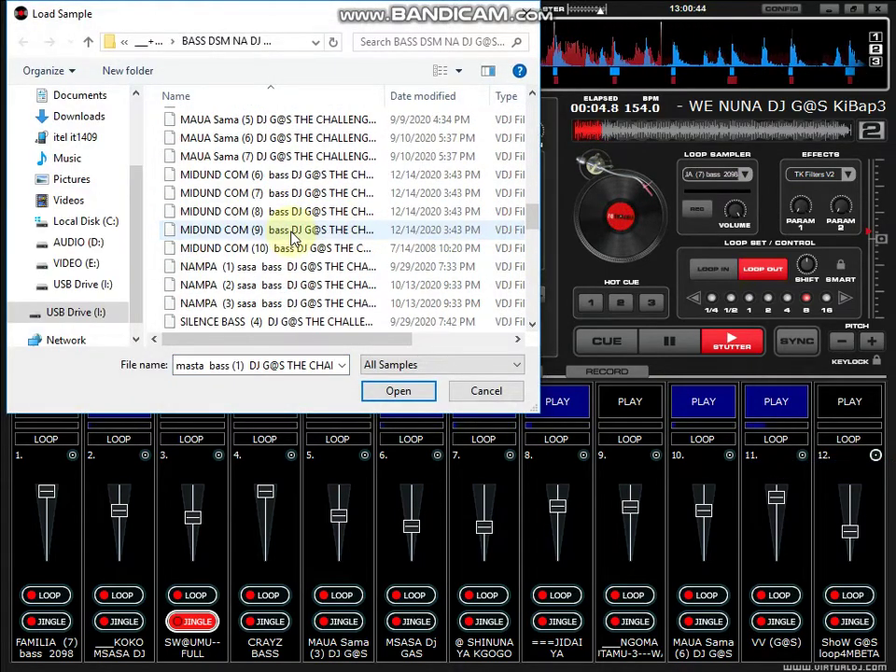
{"action": "double_click", "coordinate": [296, 137]}
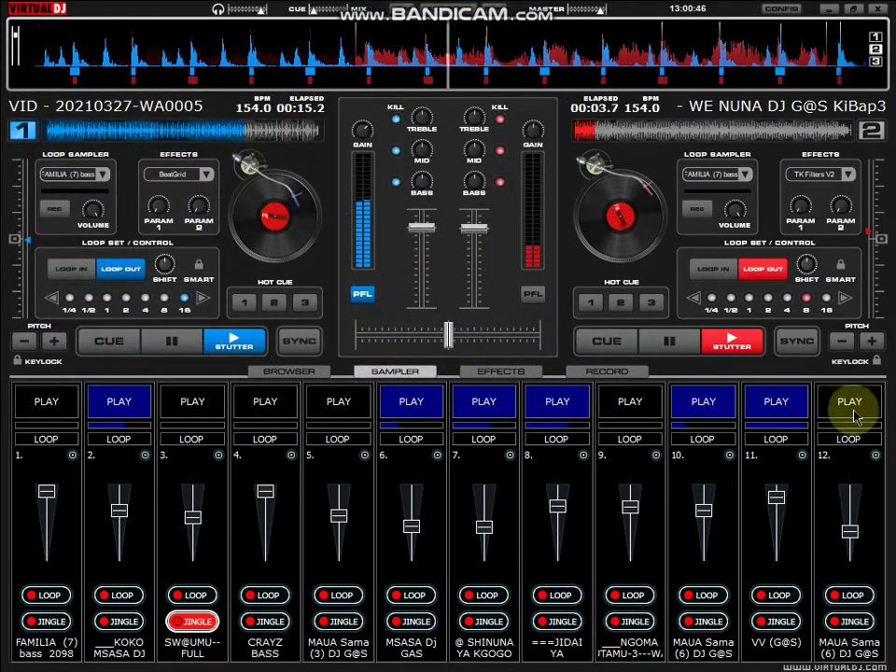
{"action": "left_click", "coordinate": [706, 403]}
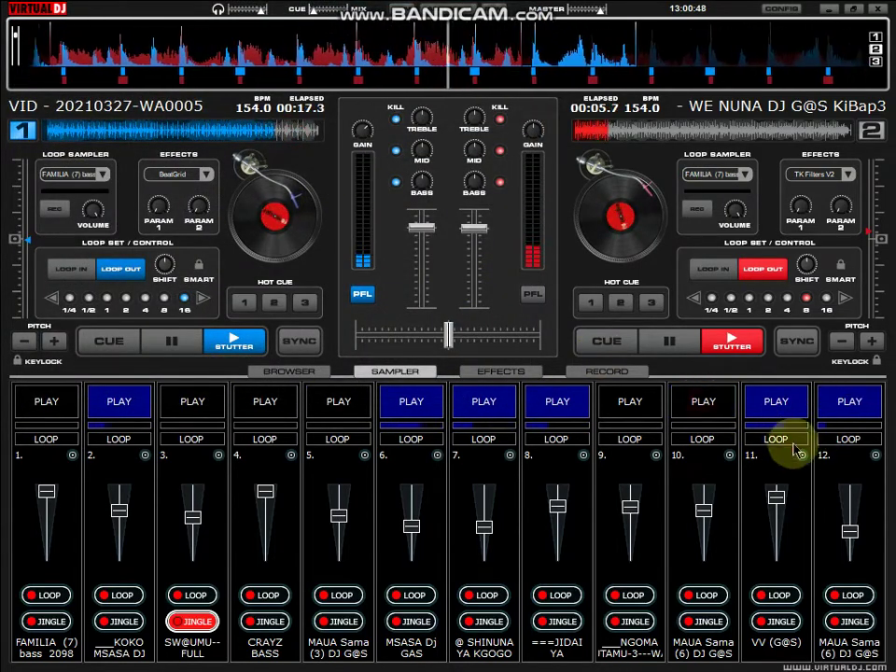
{"action": "left_click", "coordinate": [843, 507]}
Load GROBO BASS (4) into slot 10 and play it in place of MAUA Sama (6) in slot 12
{"action": "left_click", "coordinate": [731, 455]}
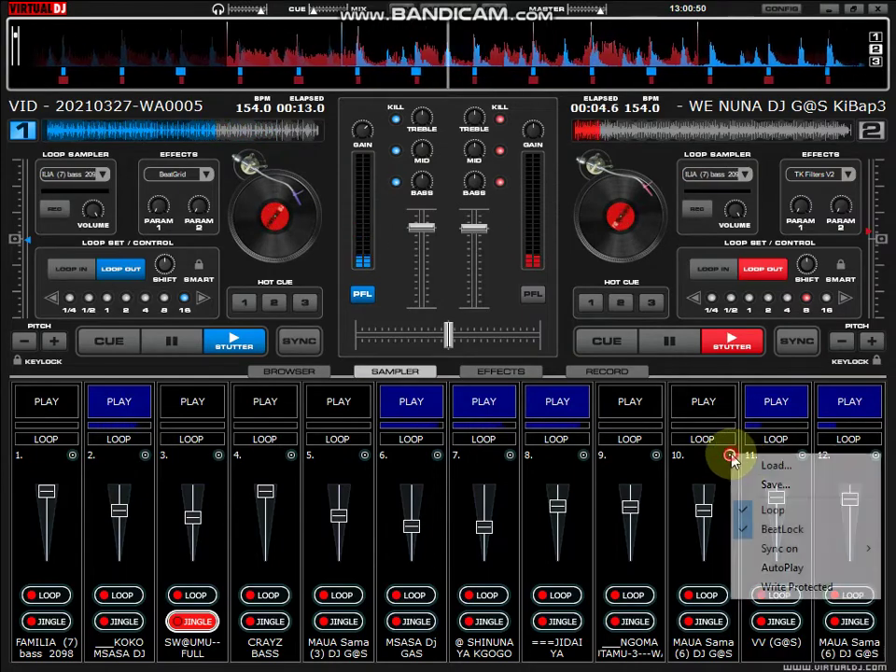
{"action": "left_click", "coordinate": [763, 466]}
{"action": "left_click", "coordinate": [445, 322]}
{"action": "scroll", "coordinate": [445, 322], "scroll_direction": "down", "scroll_amount": 7}
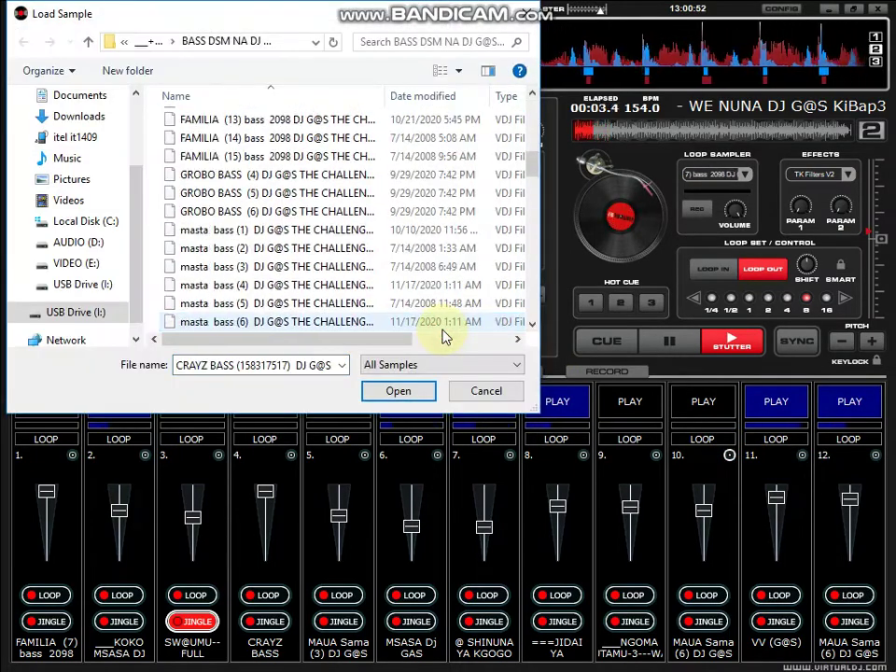
{"action": "double_click", "coordinate": [317, 175]}
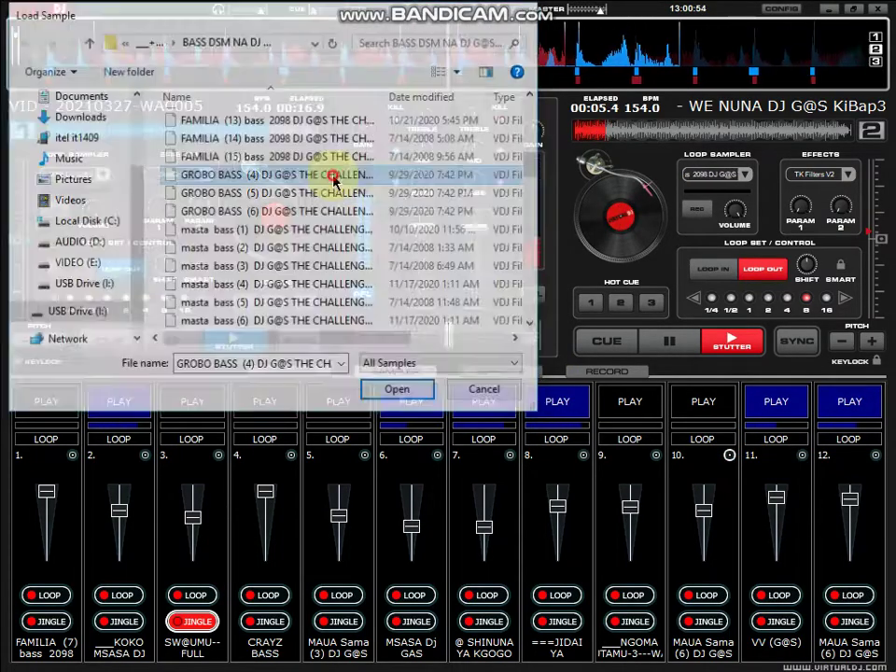
{"action": "left_click", "coordinate": [723, 404]}
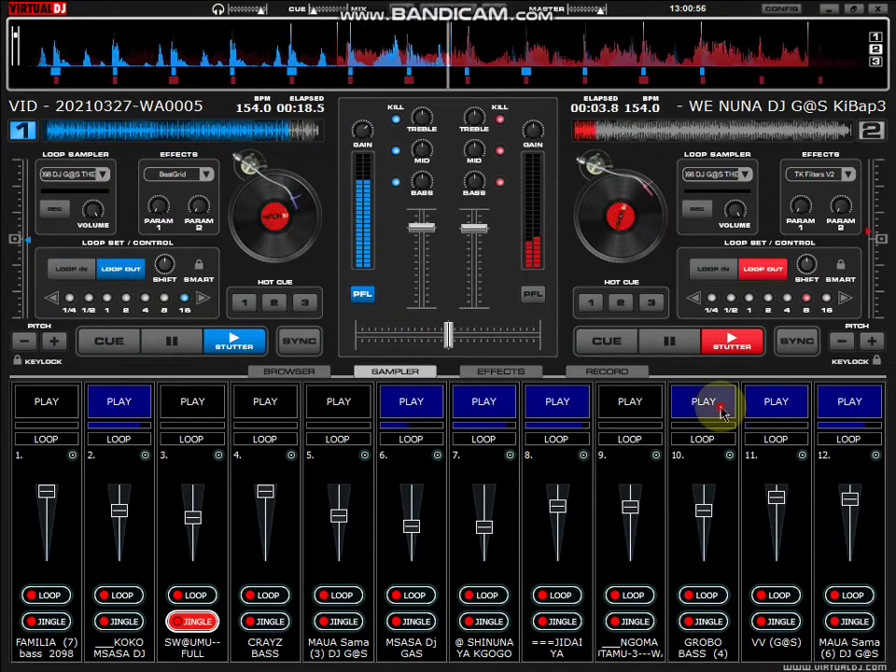
{"action": "left_click", "coordinate": [829, 415]}
Load the SILENCE BASS (4) sample into slot 12
{"action": "left_click", "coordinate": [876, 456]}
{"action": "left_click", "coordinate": [777, 466]}
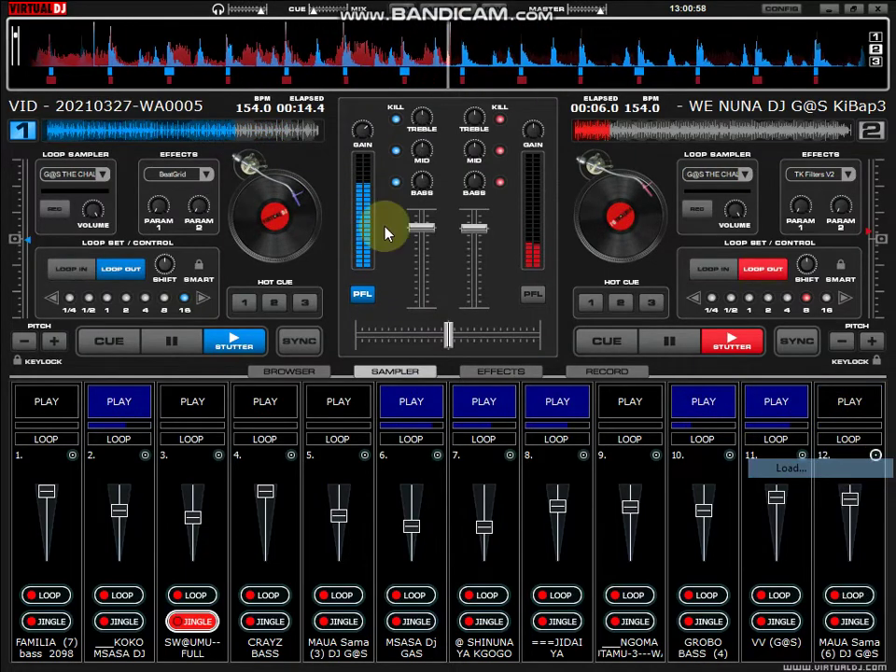
{"action": "scroll", "coordinate": [373, 231], "scroll_direction": "down", "scroll_amount": 3}
{"action": "scroll", "coordinate": [374, 231], "scroll_direction": "down", "scroll_amount": 5}
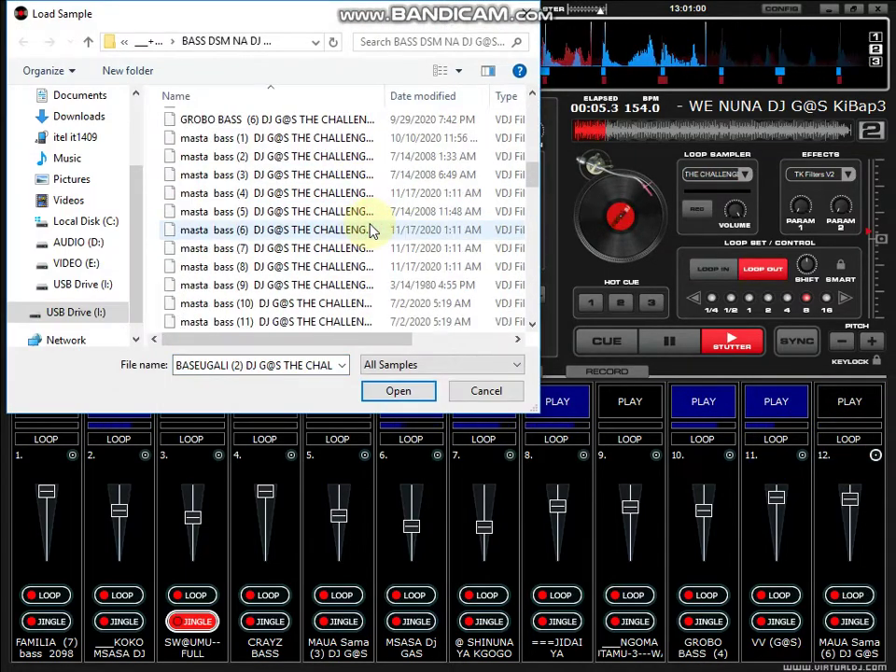
{"action": "scroll", "coordinate": [371, 231], "scroll_direction": "down", "scroll_amount": 10}
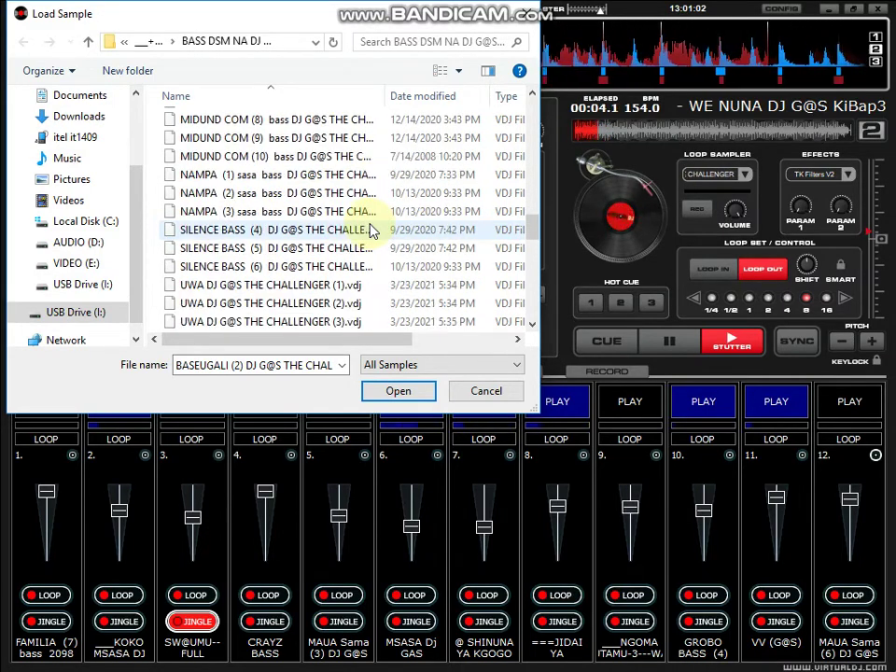
{"action": "double_click", "coordinate": [371, 231]}
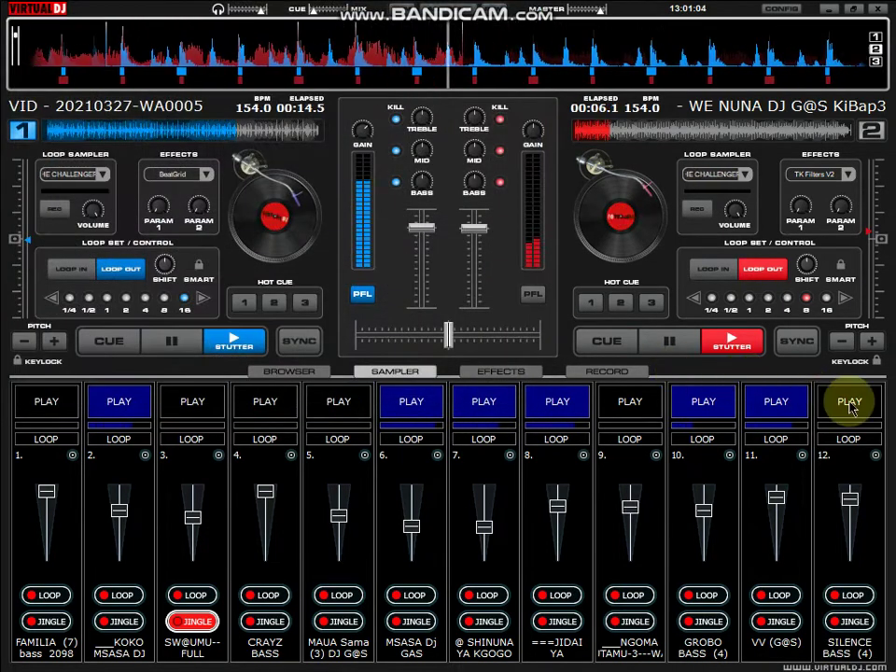
Restore the mids on both decks and play SILENCE BASS (4) in slot 12 briefly in place of slots 10 and 11
{"action": "left_click", "coordinate": [502, 152]}
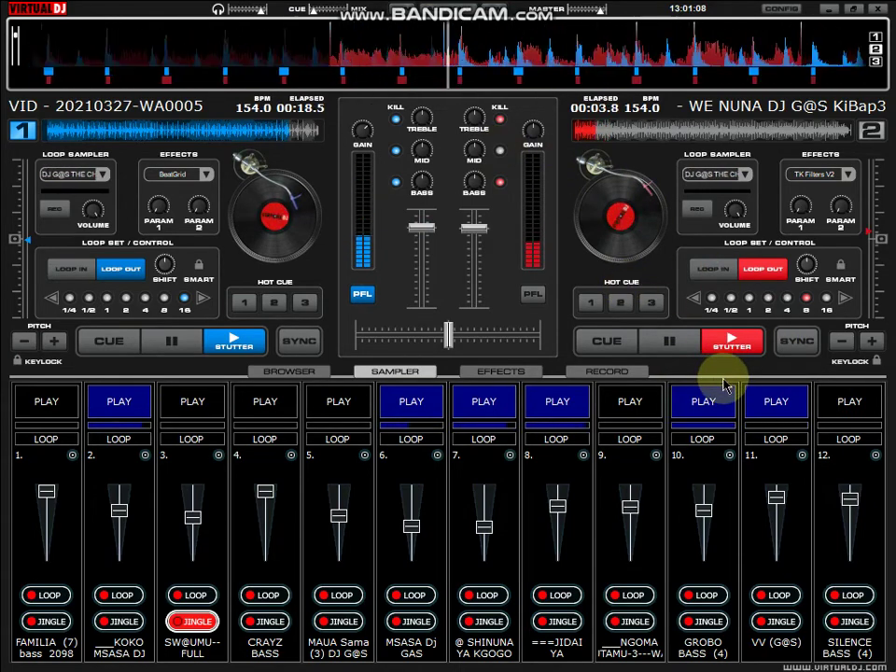
{"action": "key", "text": "3"}
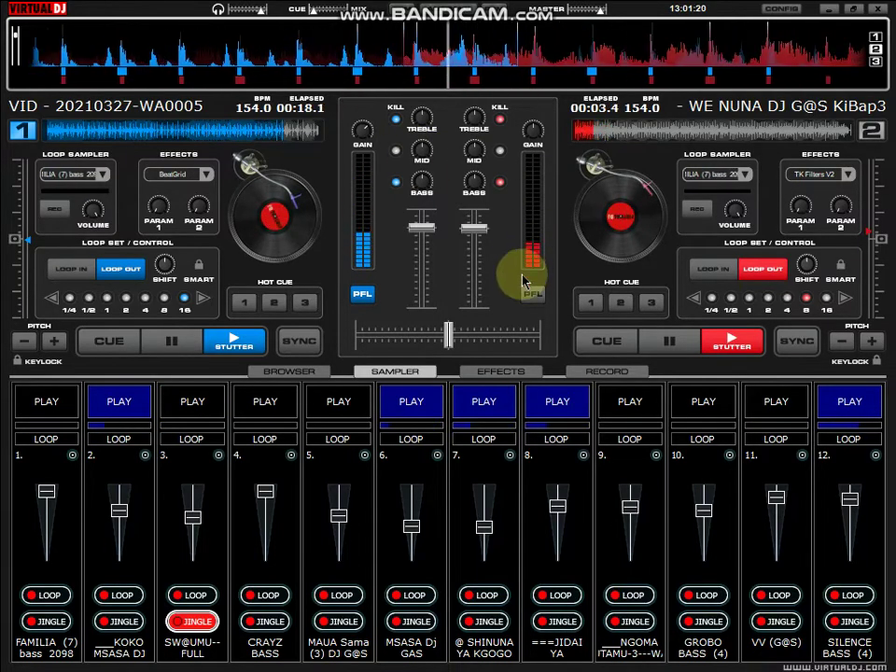
{"action": "left_click", "coordinate": [822, 402]}
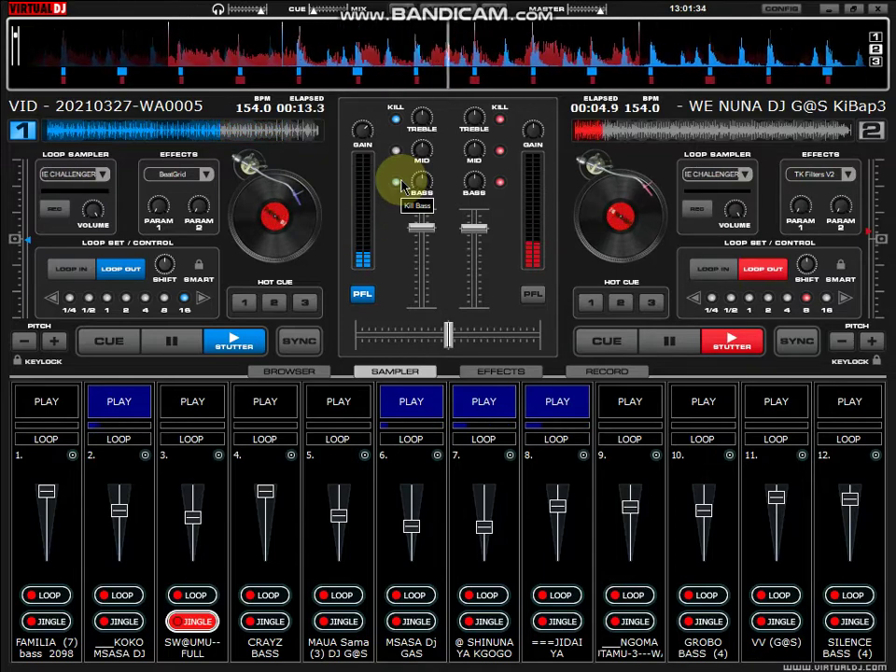
Kill deck 1's mids and bass over the FAMILIA (7) bass in slot 1, and restore deck 2's mids
{"action": "left_click", "coordinate": [400, 155]}
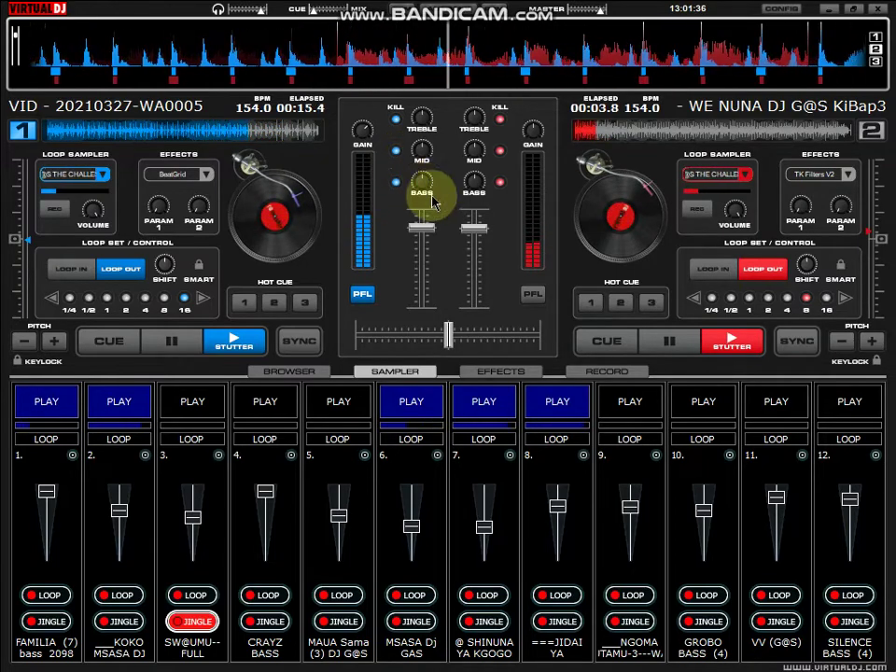
{"action": "left_click", "coordinate": [502, 153]}
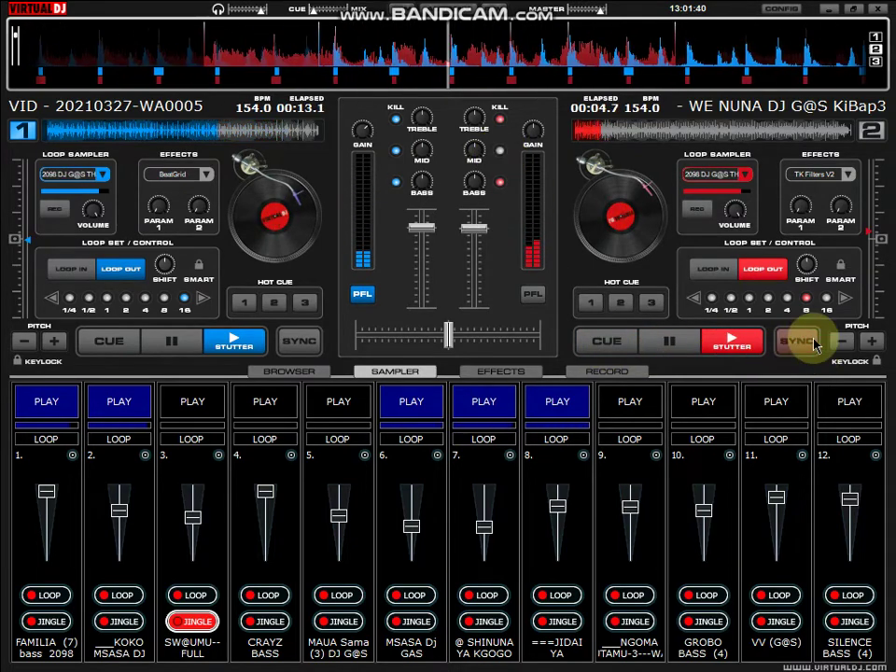
Reset deck 2's 8-beat loop at a further point in the track and raise the deck's volume slightly
{"action": "left_click", "coordinate": [807, 299]}
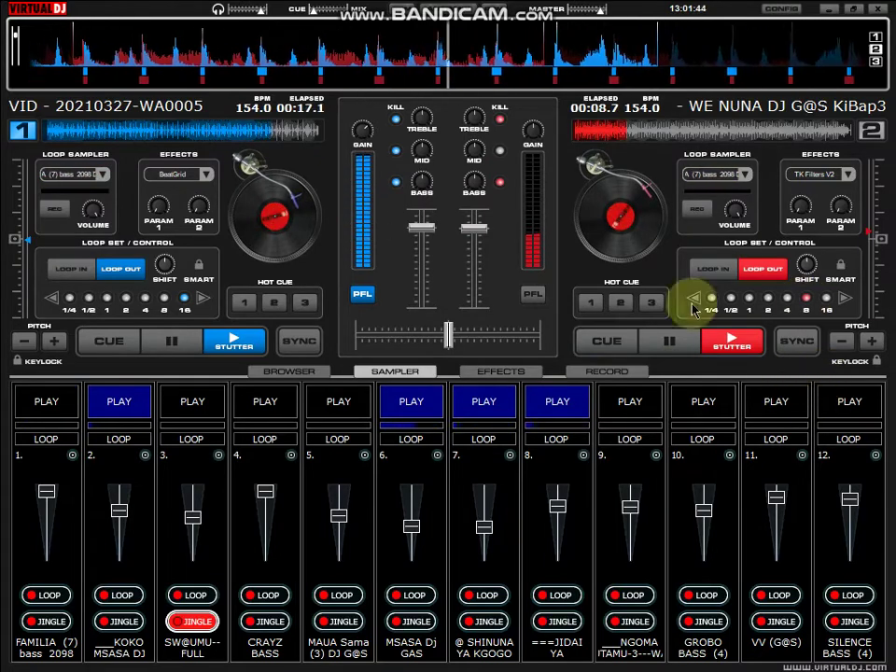
{"action": "left_click_drag", "start_coordinate": [476, 227], "coordinate": [496, 221]}
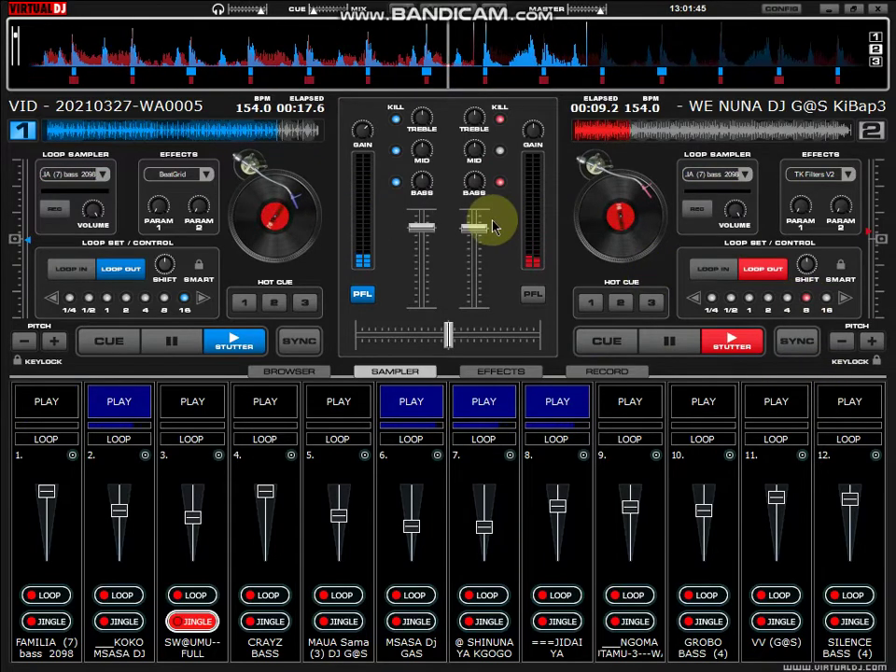
Stop ===JIDAI YA in slot 8 and bring in GROBO BASS (4) in slot 10 with VV (G@S) in slot 11 at a lower volume
{"action": "left_click", "coordinate": [558, 402]}
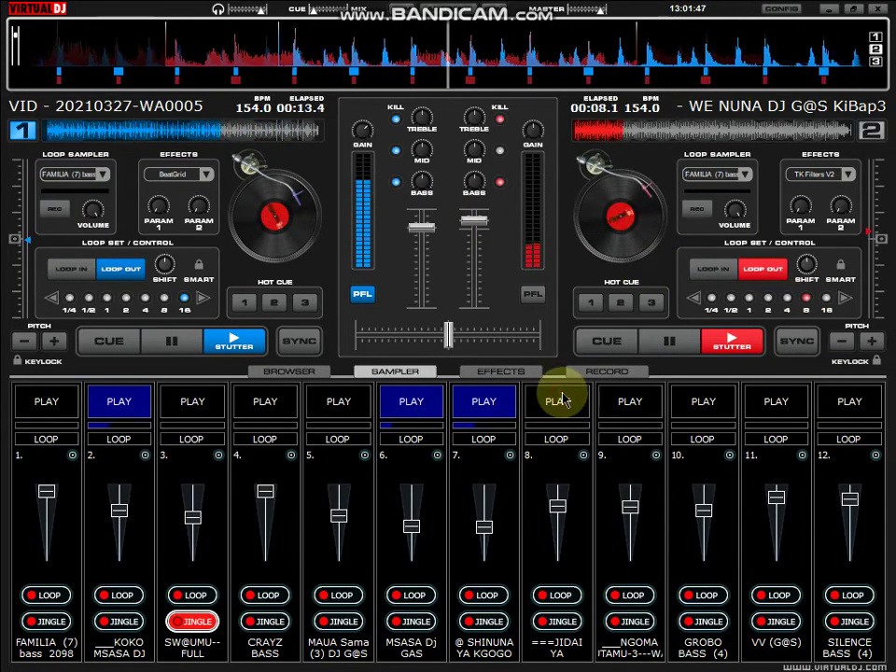
{"action": "left_click", "coordinate": [722, 399]}
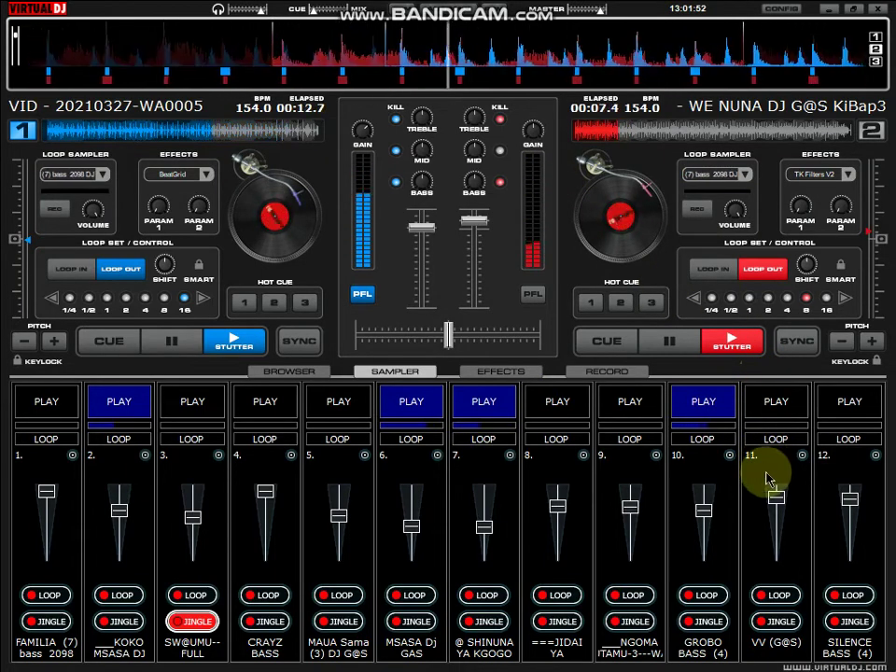
{"action": "left_click", "coordinate": [776, 406]}
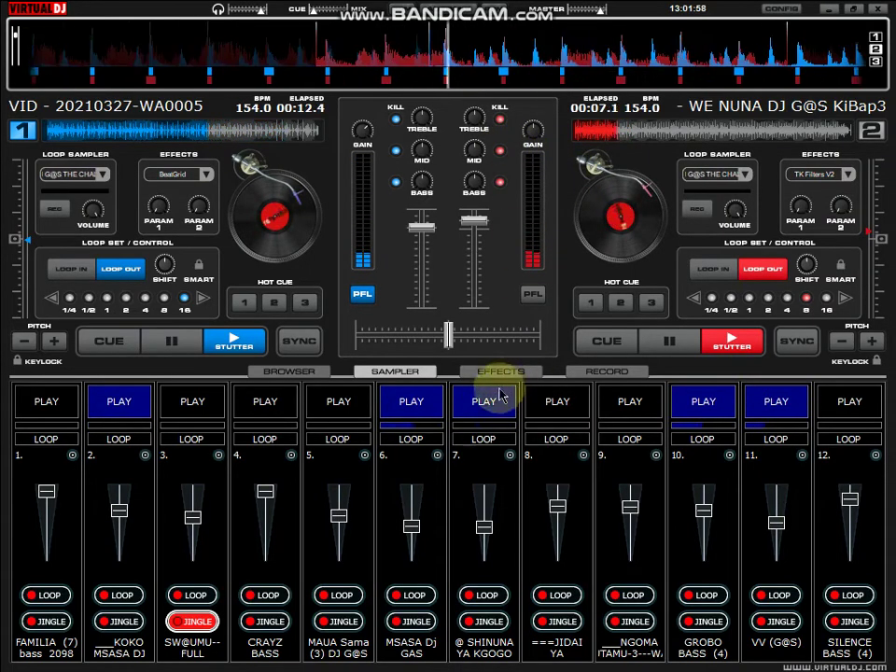
Stop MSASA Dj GAS in slot 6 and restart ===JIDAI YA in slot 8
{"action": "left_click", "coordinate": [407, 403]}
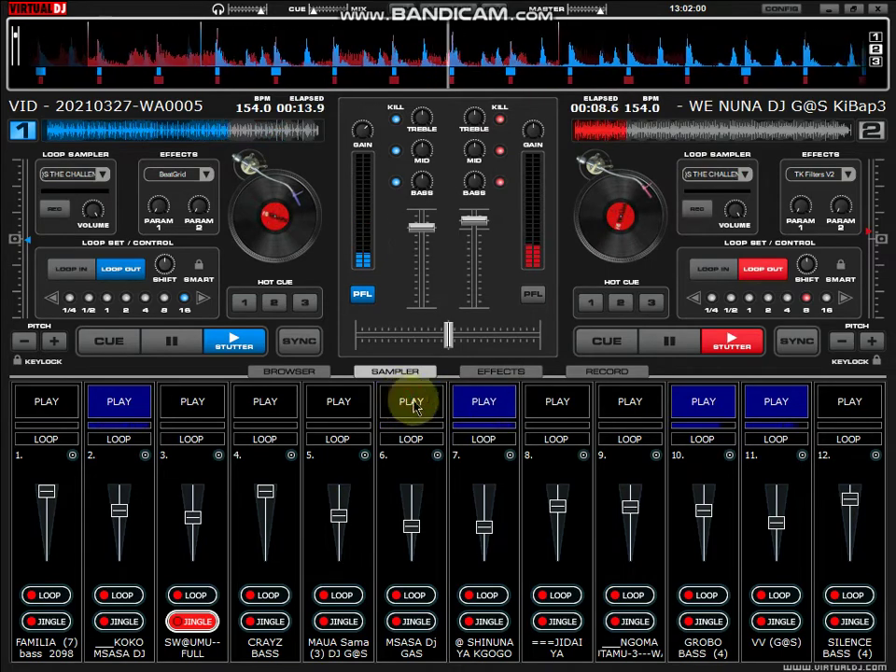
{"action": "left_click", "coordinate": [558, 407]}
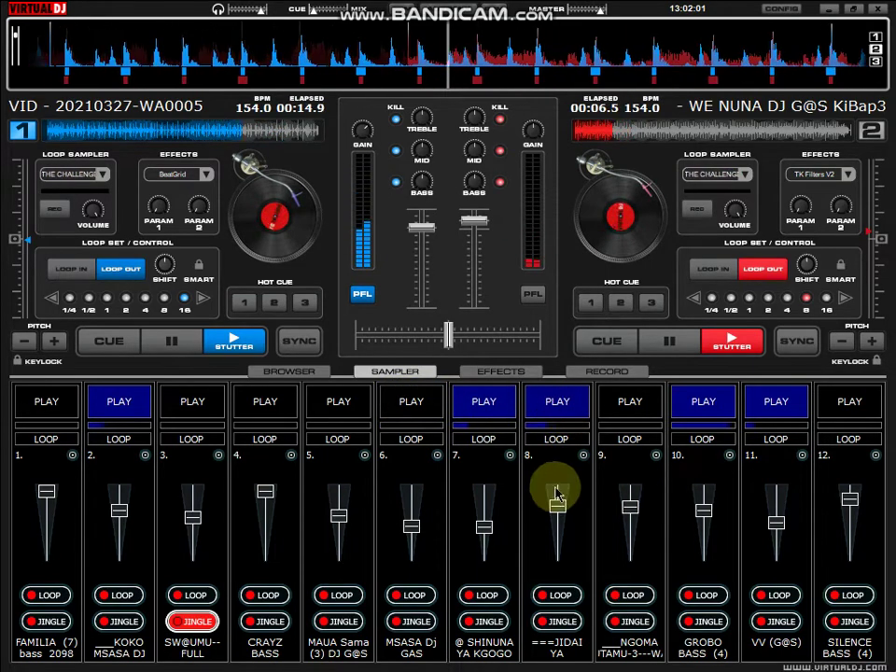
Load a wajeda wa 1 arusha bass sample into sampler slot 12 in place of SILENCE BASS (4) and start it
{"action": "left_click", "coordinate": [876, 455]}
{"action": "left_click", "coordinate": [790, 464]}
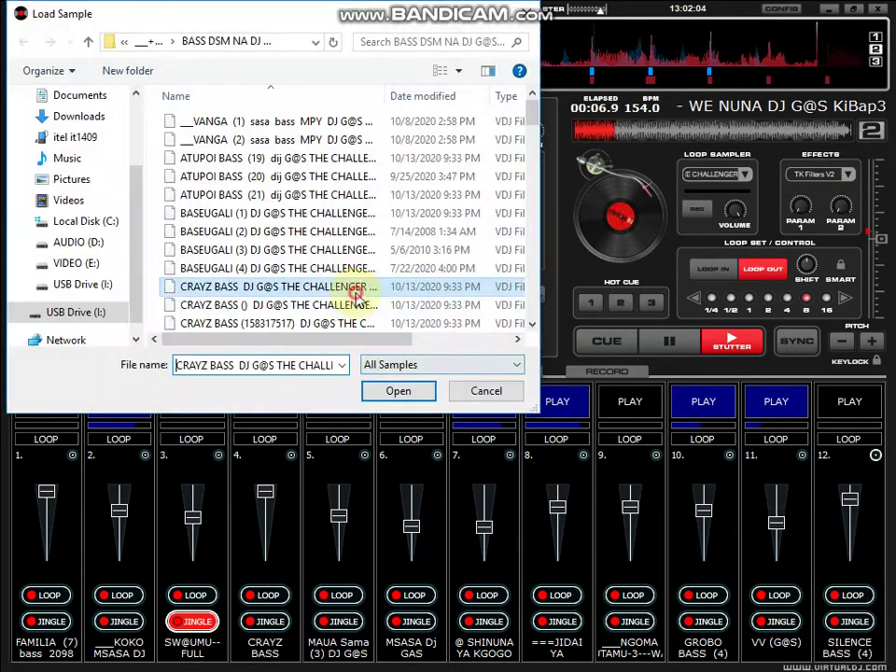
{"action": "scroll", "coordinate": [355, 297], "scroll_direction": "down", "scroll_amount": 3}
{"action": "scroll", "coordinate": [355, 297], "scroll_direction": "down", "scroll_amount": 12}
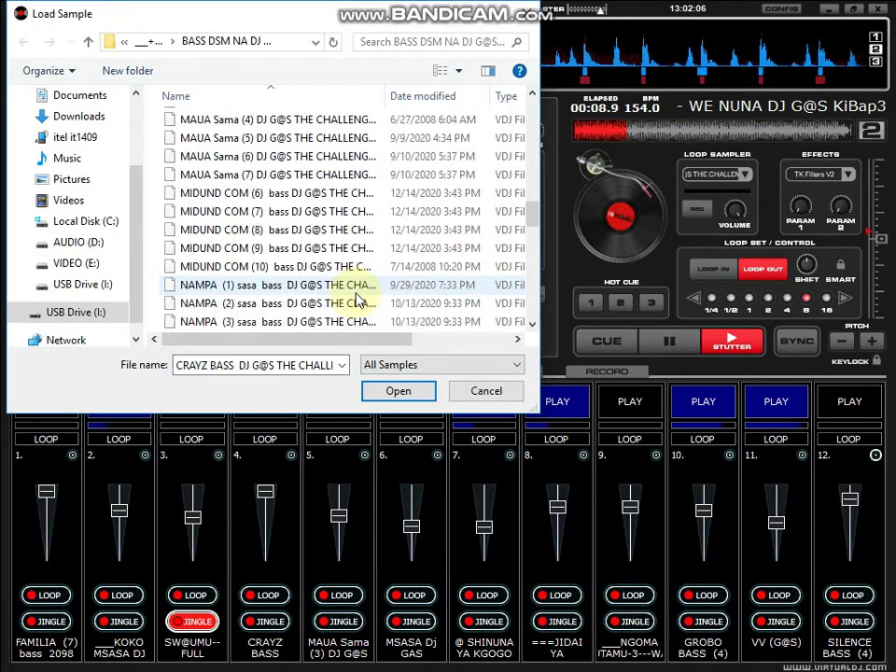
{"action": "scroll", "coordinate": [358, 299], "scroll_direction": "down", "scroll_amount": 1}
{"action": "scroll", "coordinate": [357, 298], "scroll_direction": "down", "scroll_amount": 1}
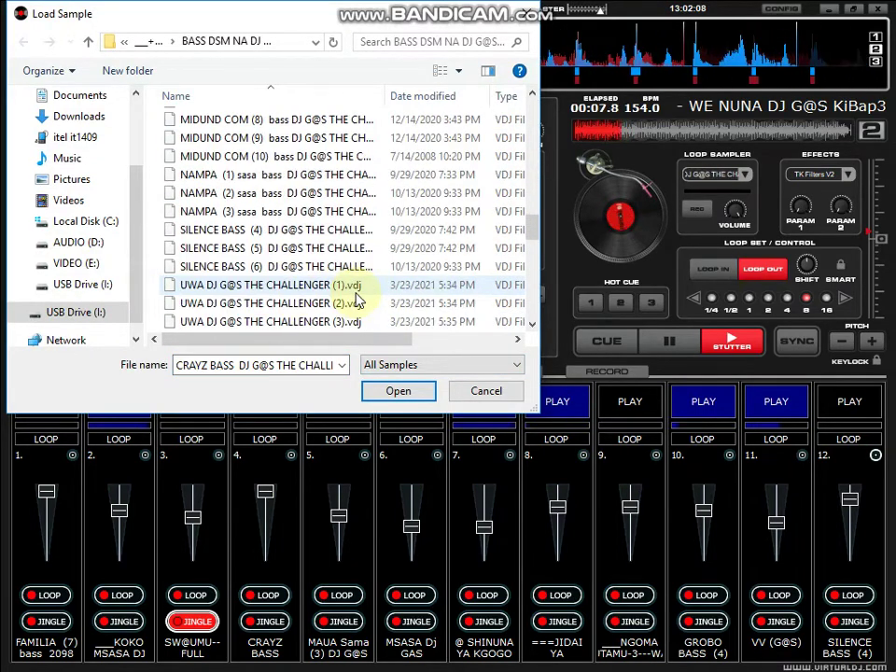
{"action": "scroll", "coordinate": [356, 299], "scroll_direction": "down", "scroll_amount": 9}
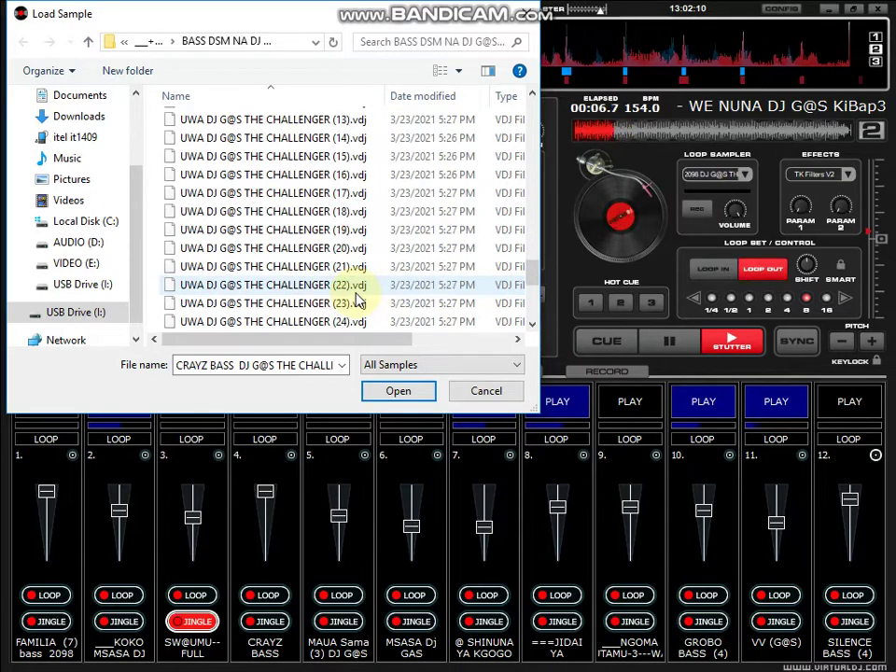
{"action": "scroll", "coordinate": [357, 299], "scroll_direction": "down", "scroll_amount": 1}
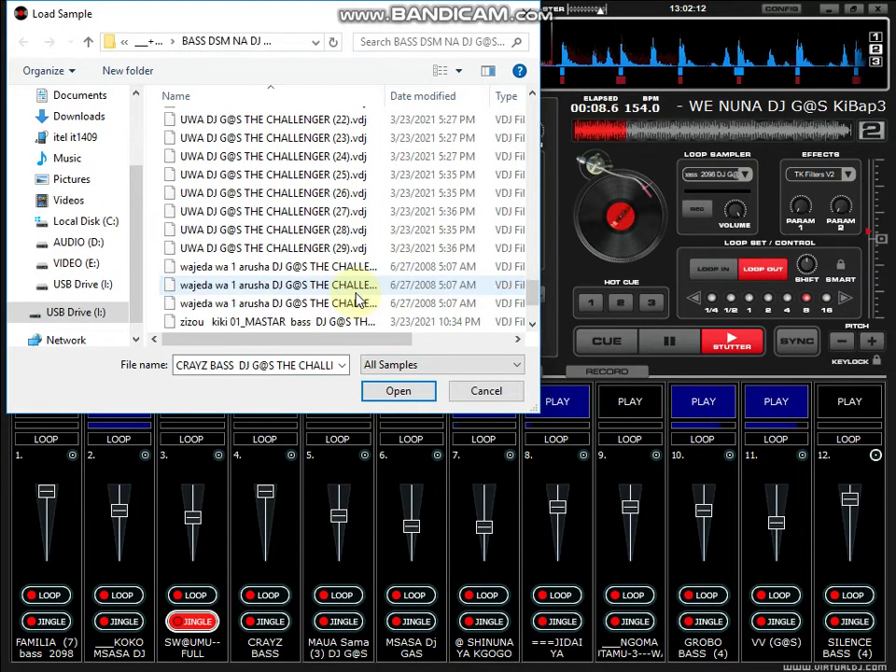
{"action": "left_click", "coordinate": [358, 285]}
{"action": "double_click", "coordinate": [357, 295]}
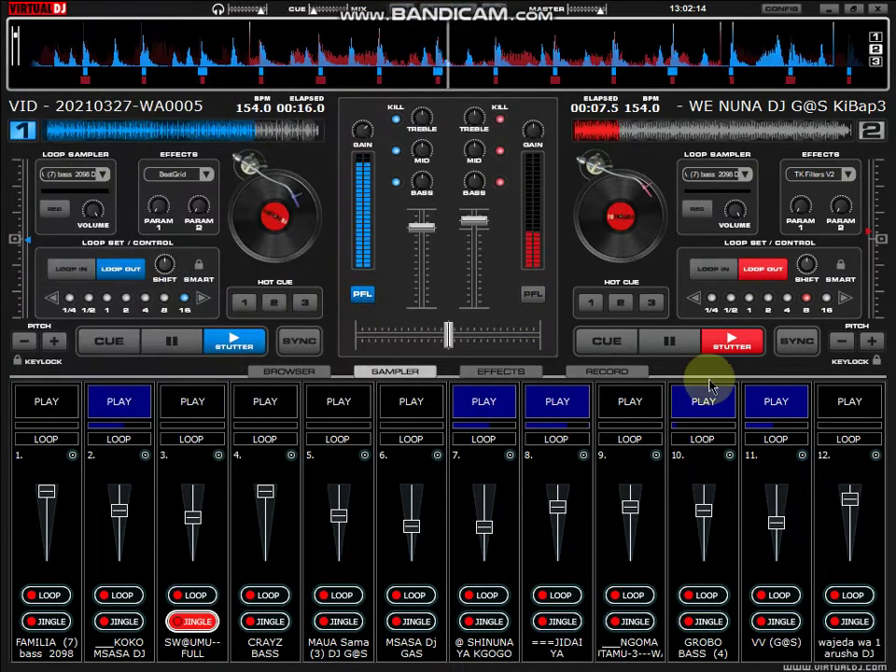
{"action": "left_click", "coordinate": [855, 403]}
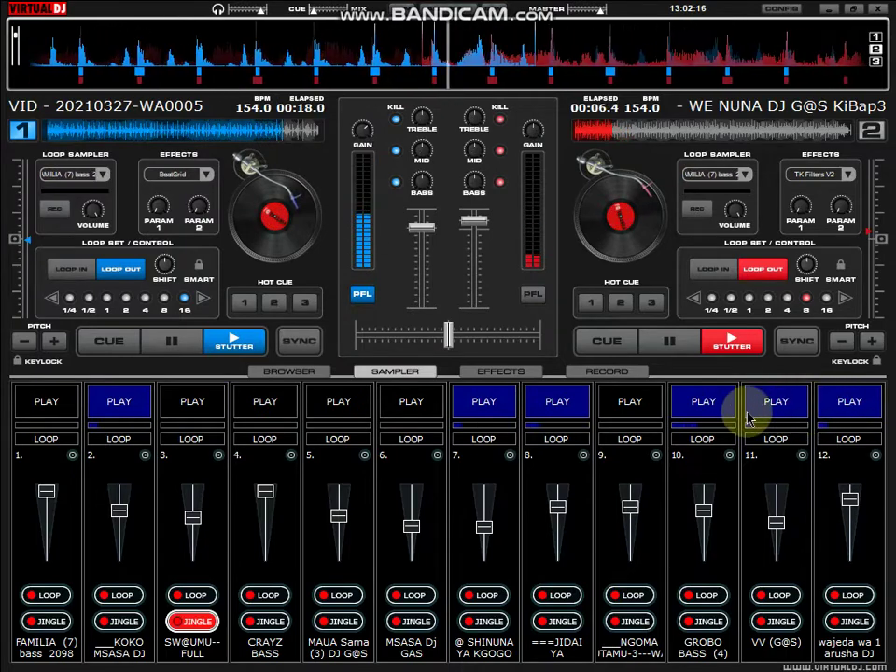
Retrigger GROBO BASS (4) in slot 10 alongside slot 12 at full volume, with VV (G@S) in slot 11 stopped
{"action": "left_click", "coordinate": [712, 401]}
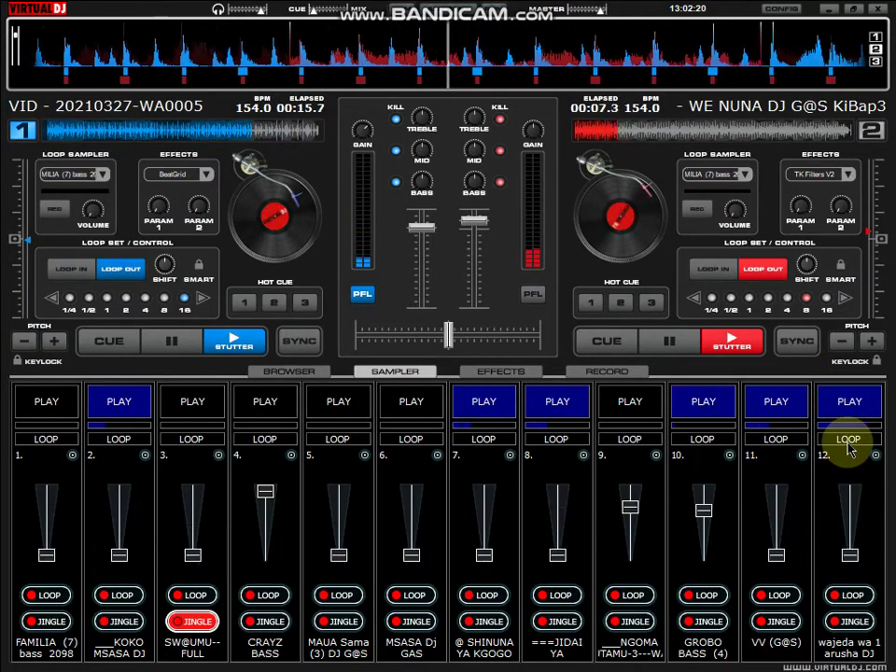
{"action": "left_click_drag", "start_coordinate": [720, 536], "coordinate": [717, 518]}
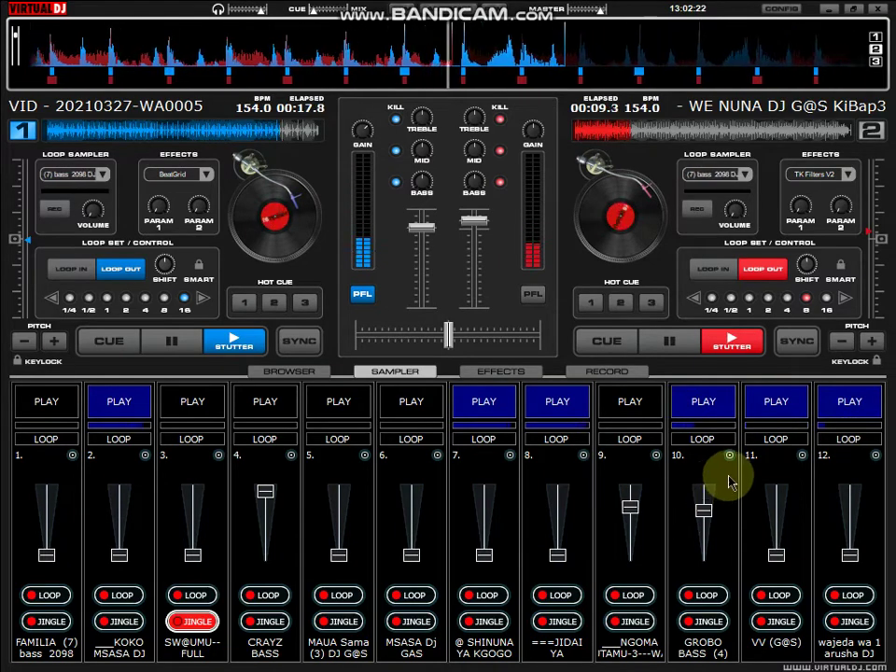
{"action": "left_click", "coordinate": [718, 404]}
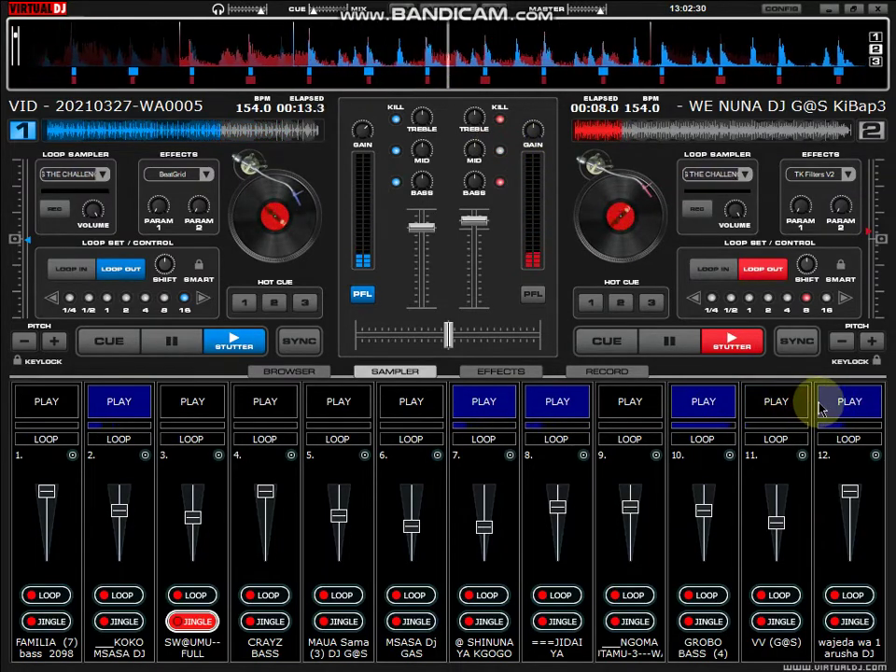
Bring in the ___NGOMA sample in slot 9 in place of slots 10 and 12, and toggle deck 1's mid kill
{"action": "left_click", "coordinate": [640, 399]}
{"action": "left_click", "coordinate": [679, 399]}
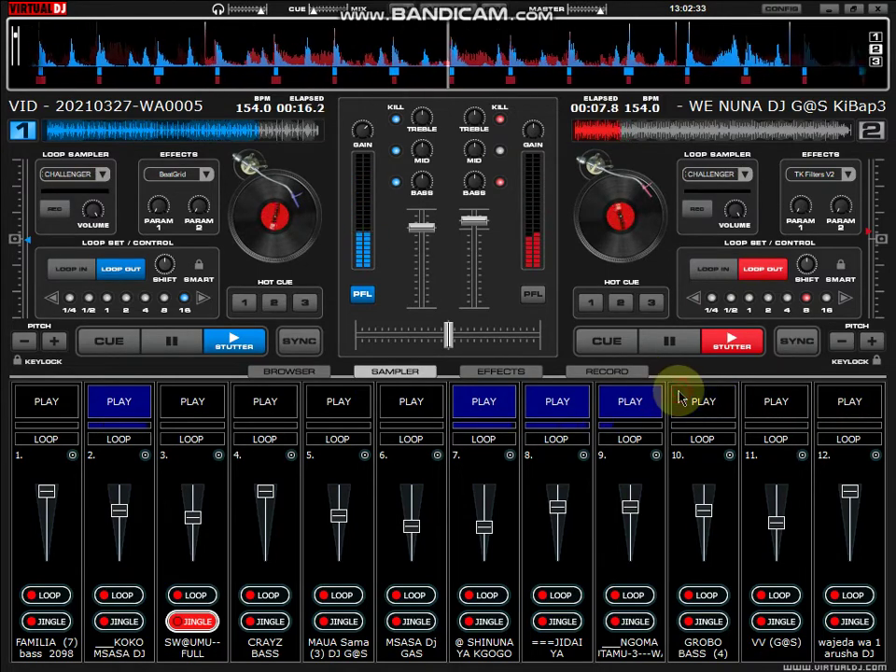
{"action": "left_click", "coordinate": [500, 150]}
{"action": "left_click", "coordinate": [396, 150]}
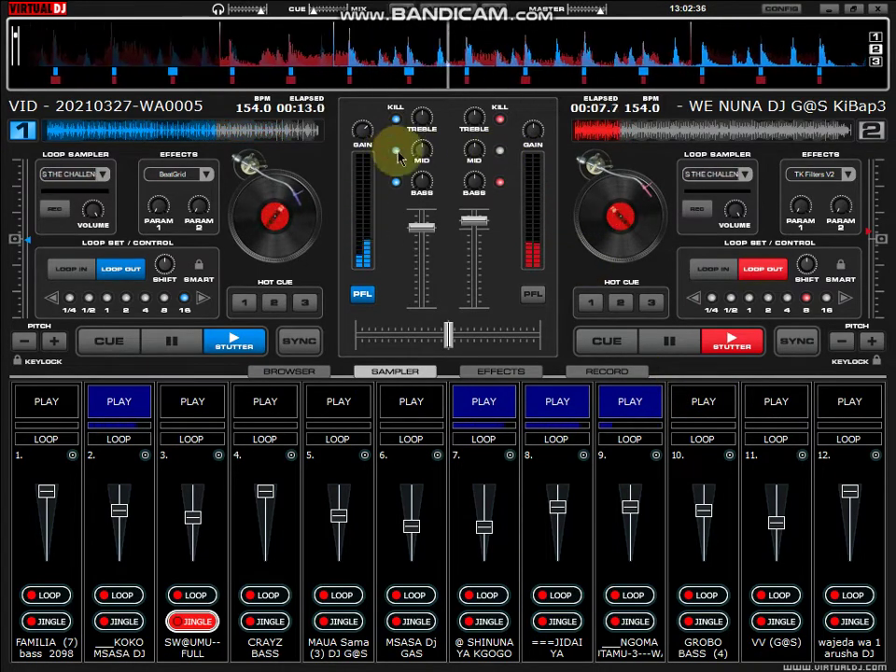
Stop the ___NGOMA sample in slot 9 and toggle the kill switches for deck 2's mids and deck 1's bass
{"action": "left_click", "coordinate": [631, 403]}
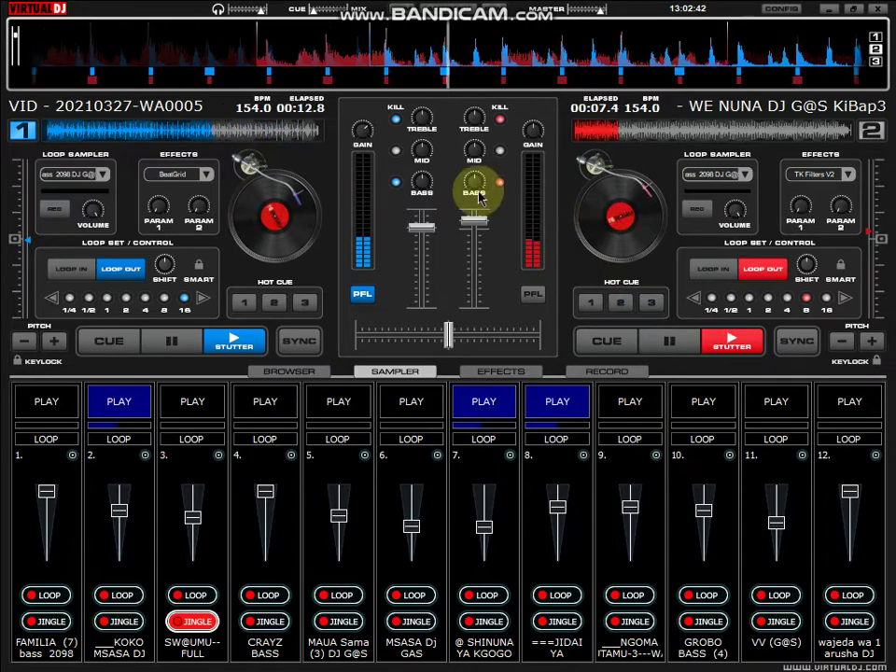
{"action": "left_click", "coordinate": [500, 150]}
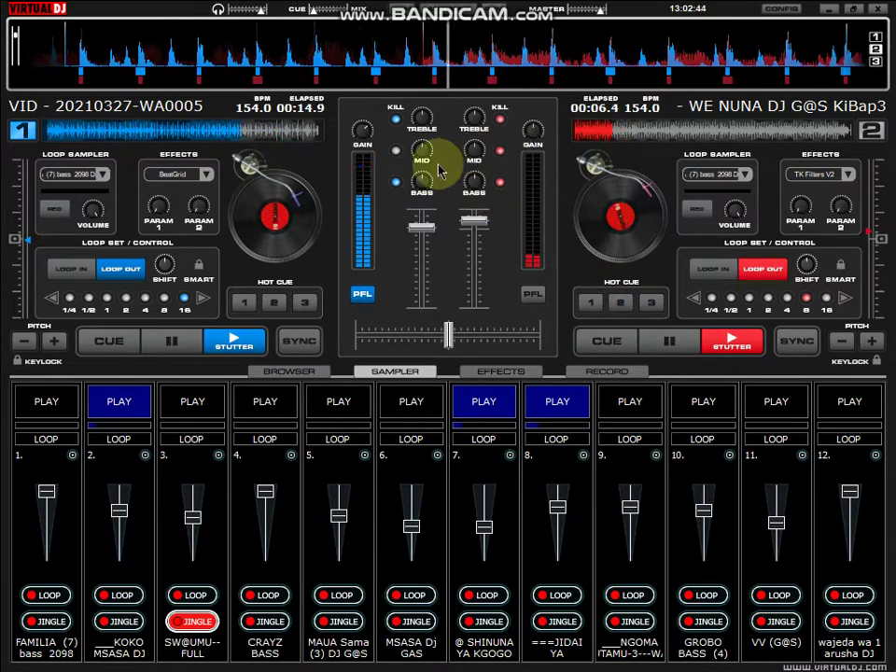
{"action": "left_click", "coordinate": [396, 183]}
Stop the remaining samples: ===JIDAI YA in slot 8, @ SHINUNA YA KGOGO in slot 7 and ___KOKO MSASA DJ in slot 2
{"action": "left_click", "coordinate": [547, 418]}
{"action": "left_click", "coordinate": [483, 400]}
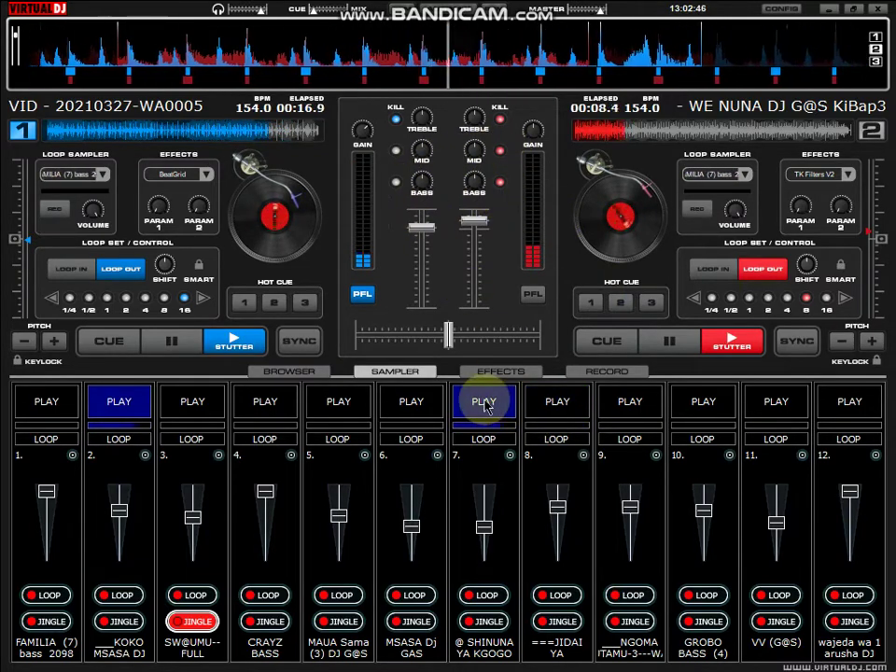
{"action": "left_click", "coordinate": [103, 403]}
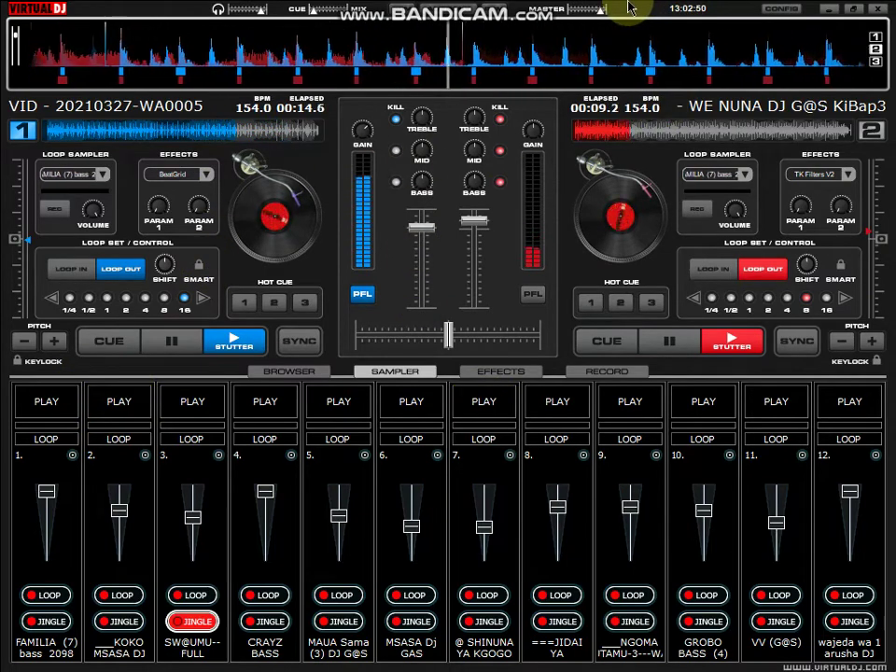